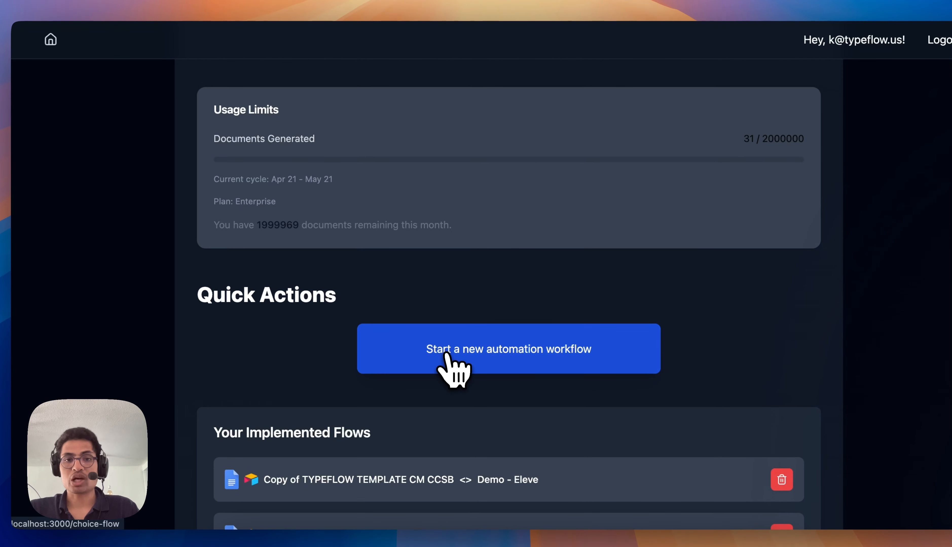
# Start a new automation workflow for Google Docs and copy the Classic Invoice template to Google Drive.
pyautogui.click(446, 355)
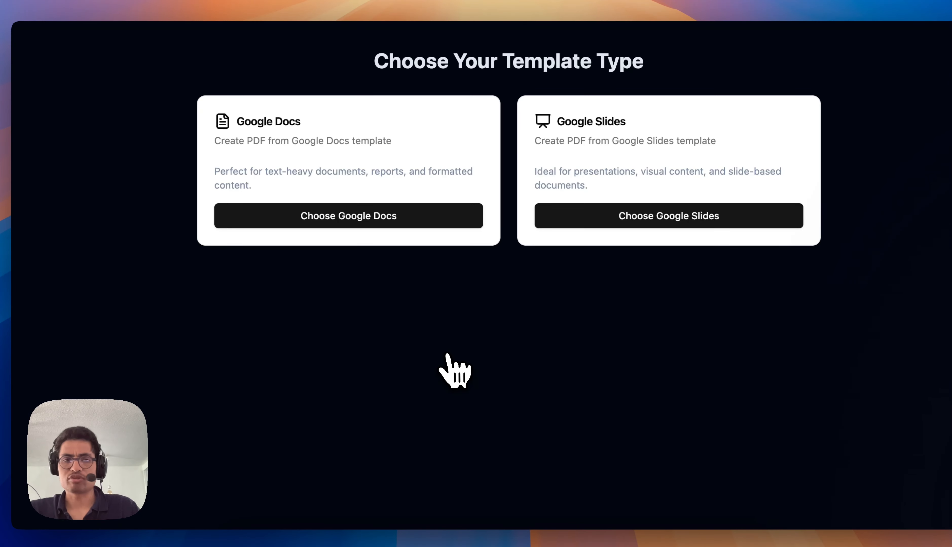
pyautogui.click(377, 216)
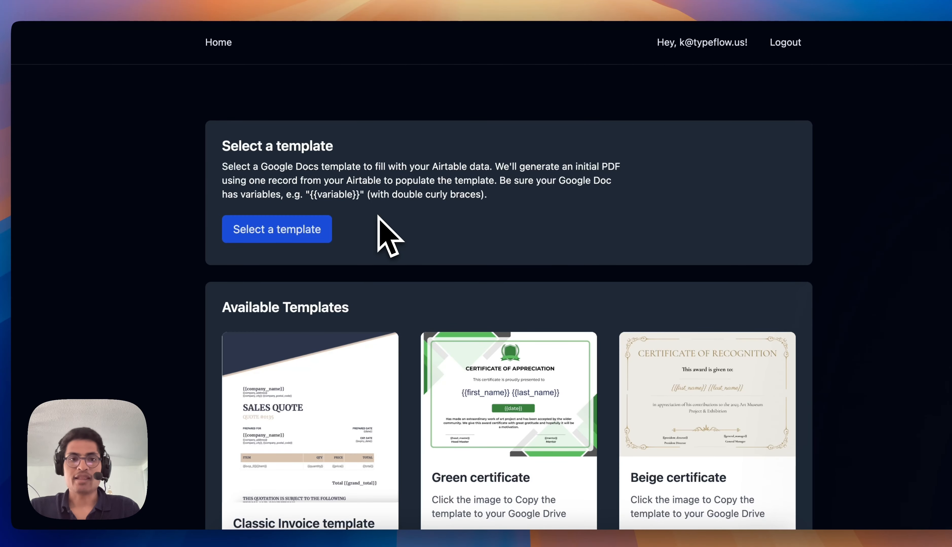
pyautogui.scroll(-3, 378, 217)
pyautogui.moveTo(322, 320)
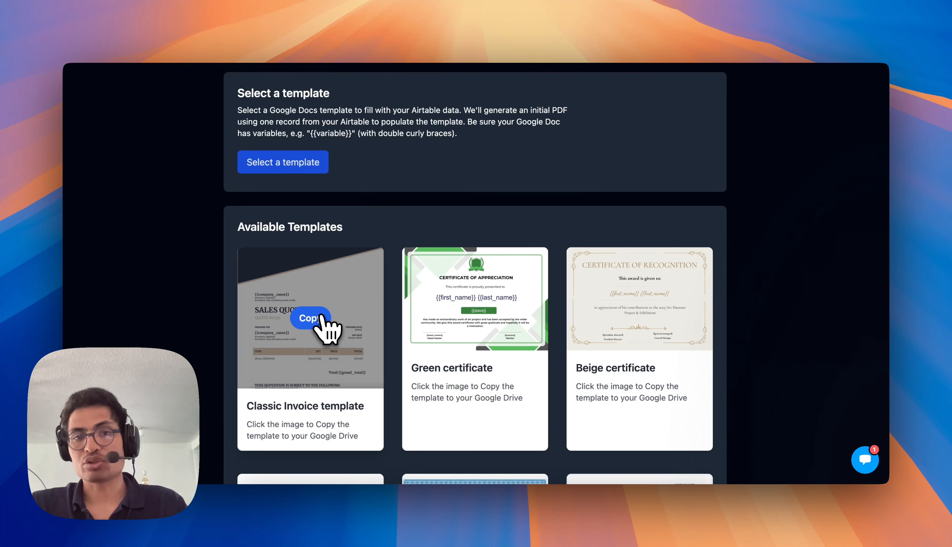
pyautogui.click(320, 318)
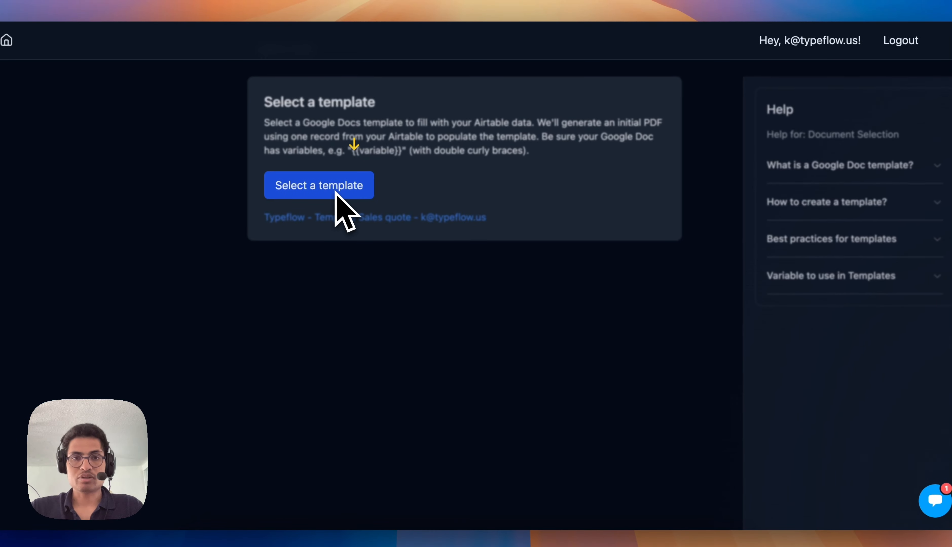
# Sort the Drive files by last modified and select the newest Typeflow Template Sales quote document as the template.
pyautogui.click(430, 159)
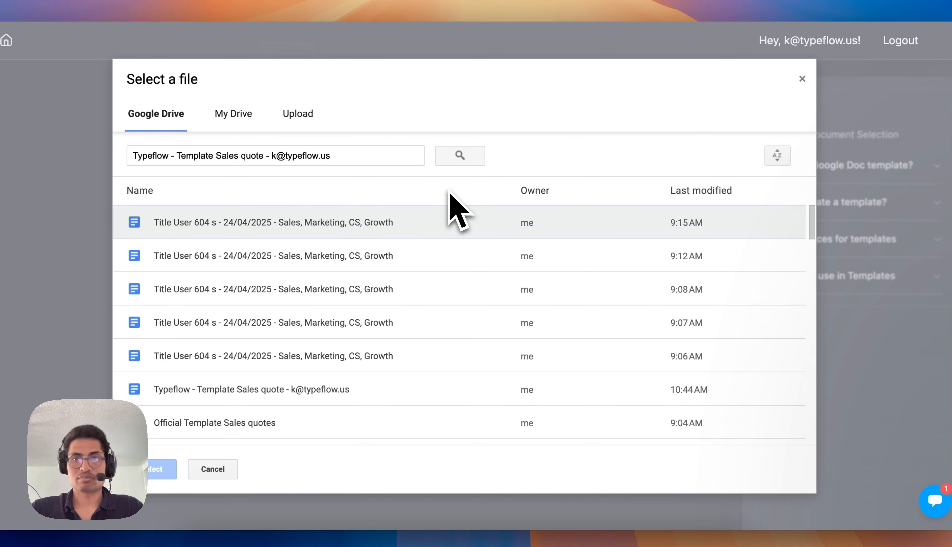
pyautogui.click(696, 188)
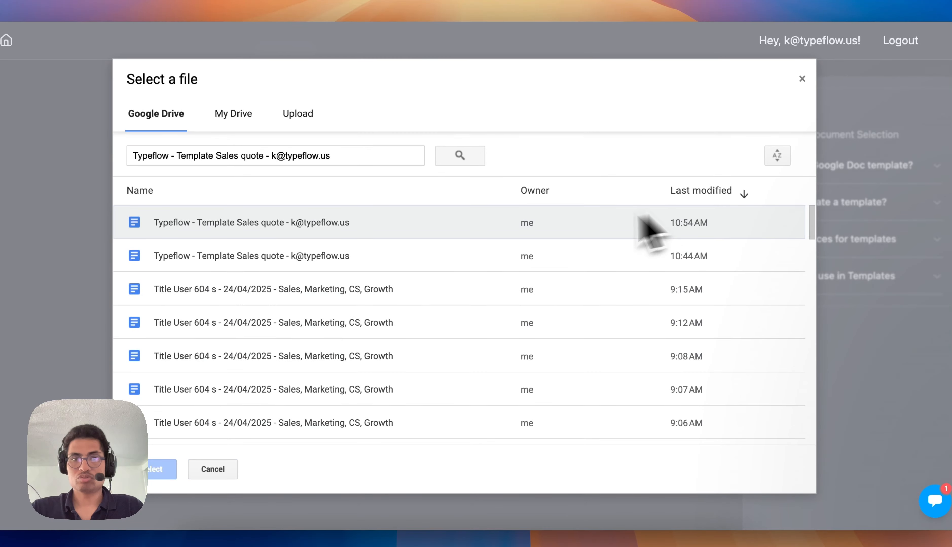
pyautogui.click(539, 228)
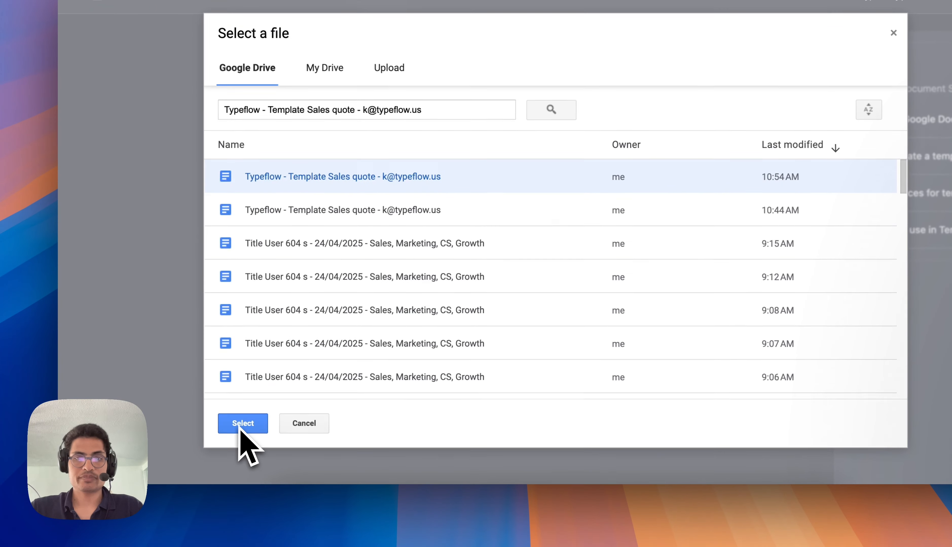
pyautogui.click(210, 441)
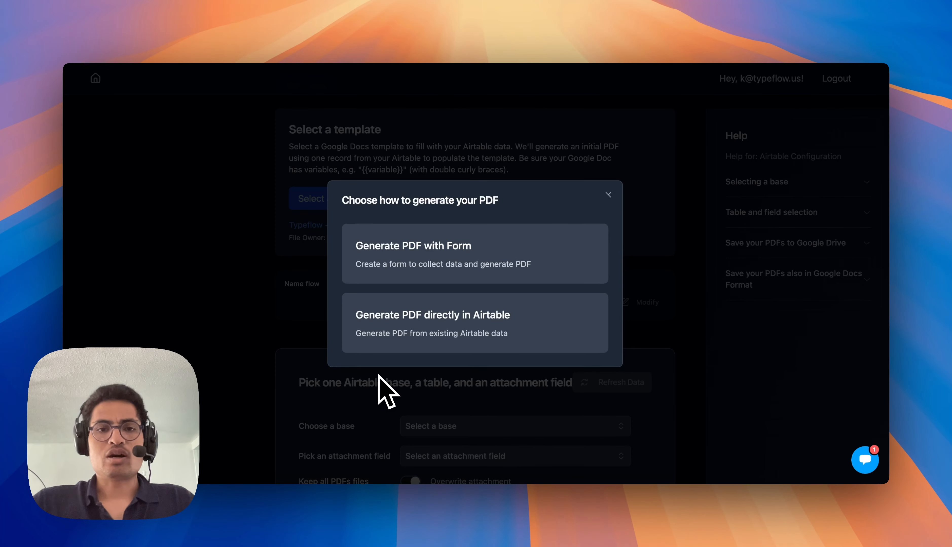
# Choose to generate the PDF directly in Airtable, search the bases for "inv" and select Invoices Demo.
pyautogui.click(443, 340)
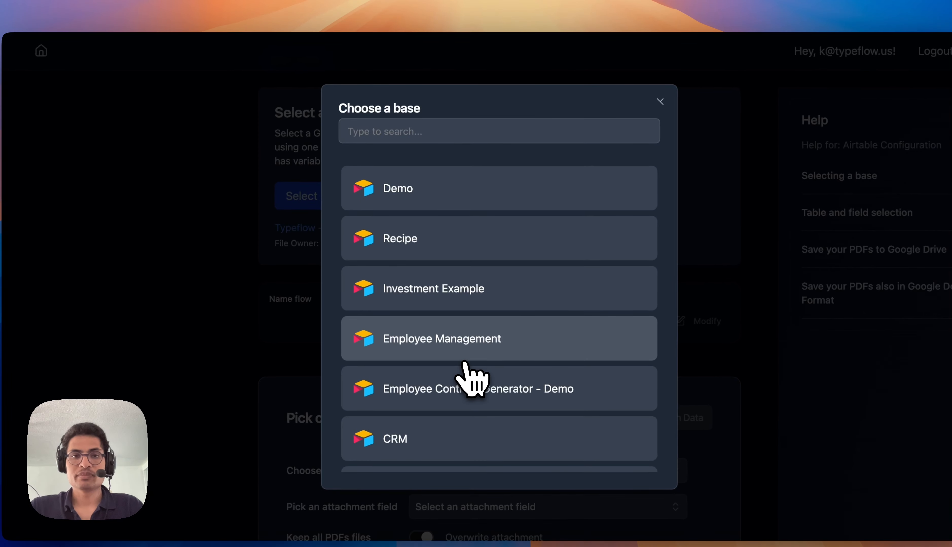
pyautogui.click(432, 134)
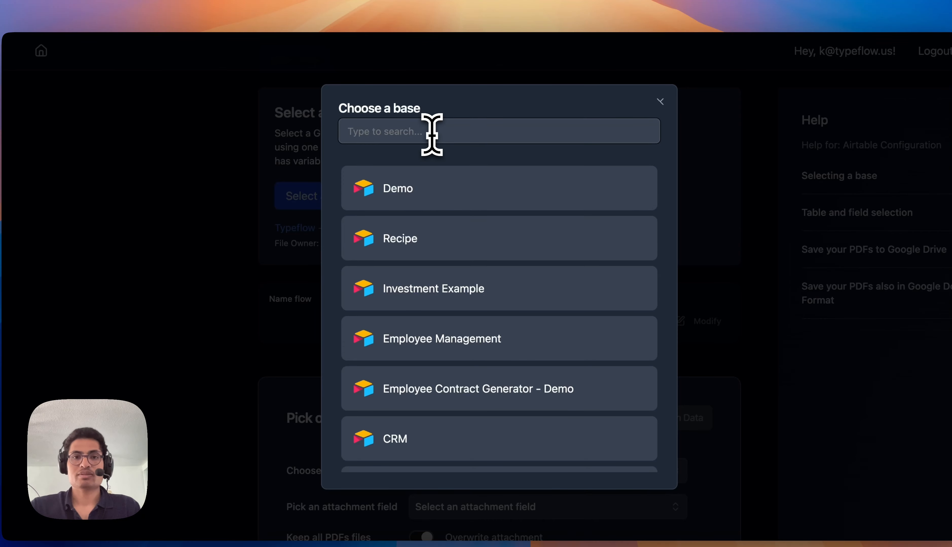
pyautogui.write('inv')
pyautogui.click(458, 324)
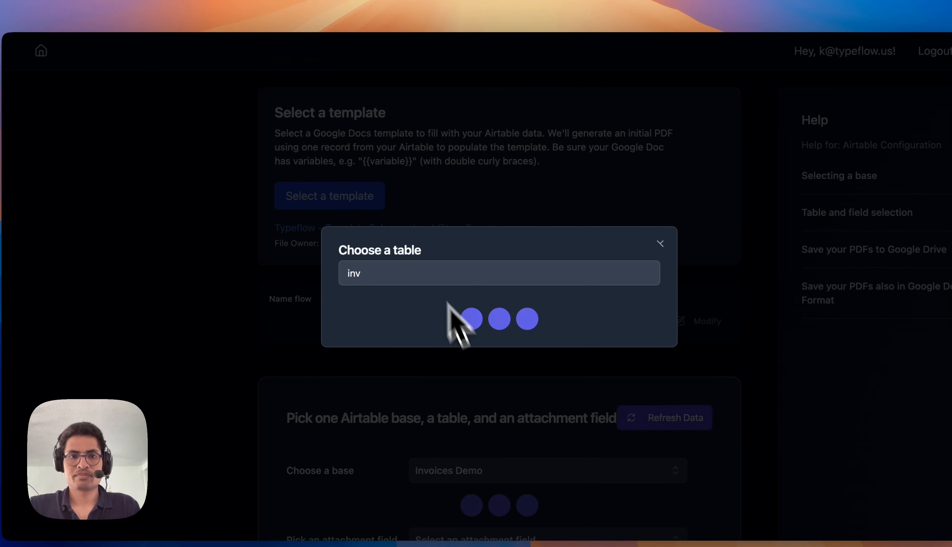
# Clear the search, choose the Users table and set PDF File as the attachment field.
pyautogui.doubleClick(410, 279)
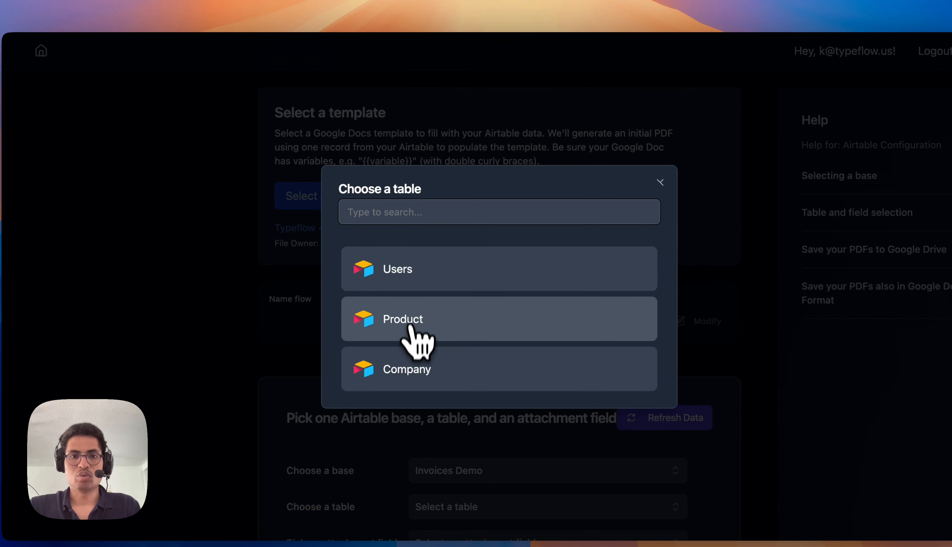
pyautogui.click(426, 282)
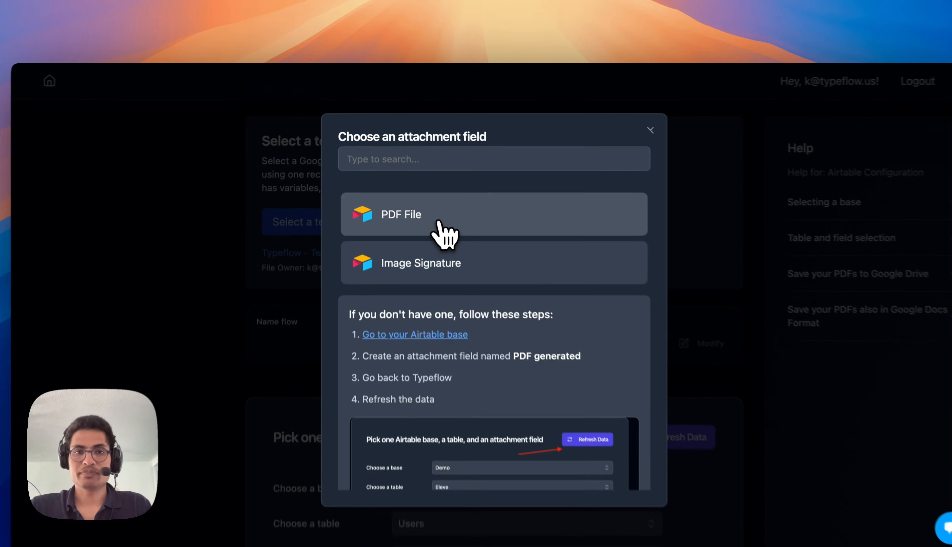
pyautogui.click(427, 198)
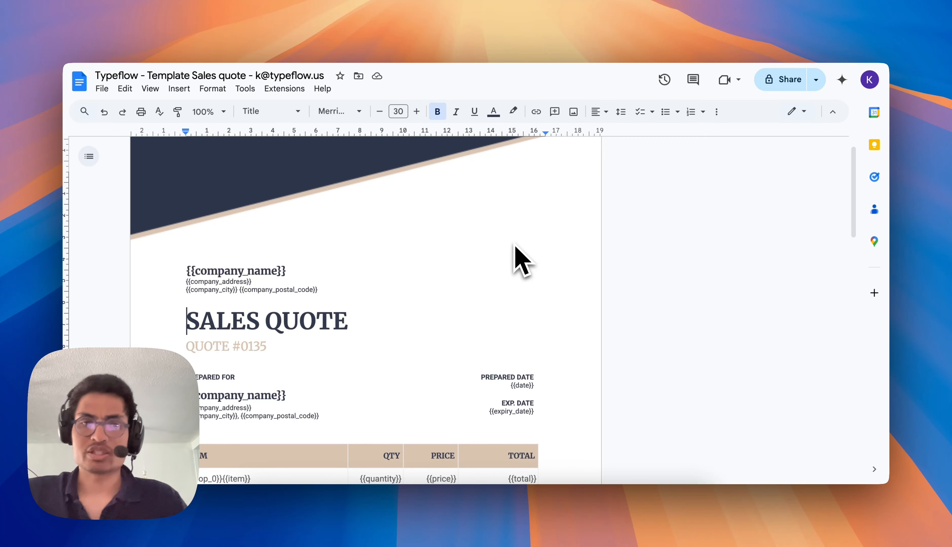
# Review the variables in the Google Docs sales quote template, and examine the Users and Product tables in the Airtable Invoices Demo base.
pyautogui.scroll(-3, 515, 246)
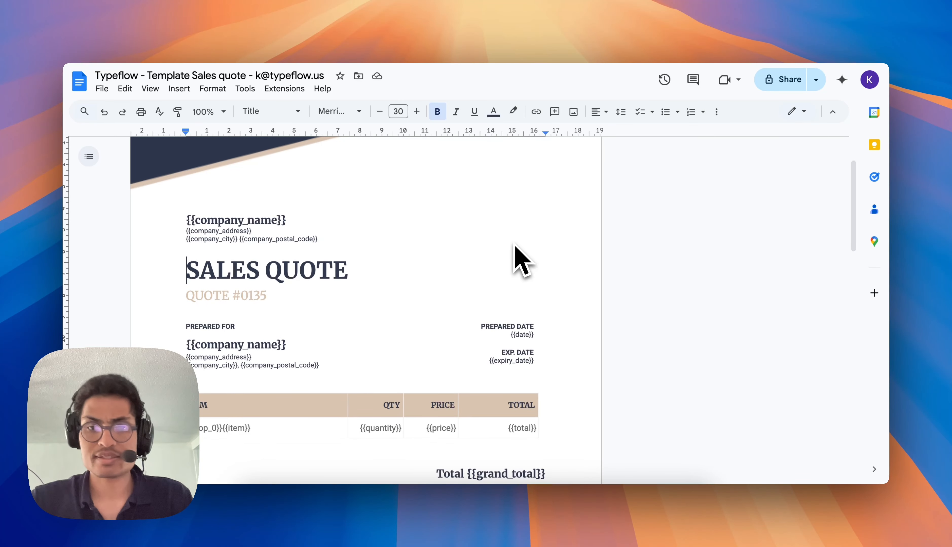
pyautogui.scroll(-2, 515, 246)
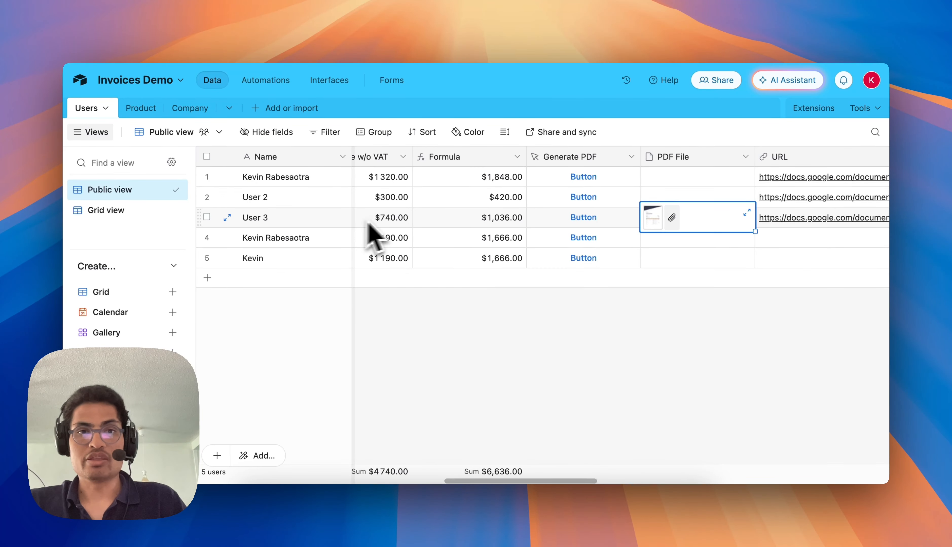
pyautogui.hscroll(-15, 403, 223)
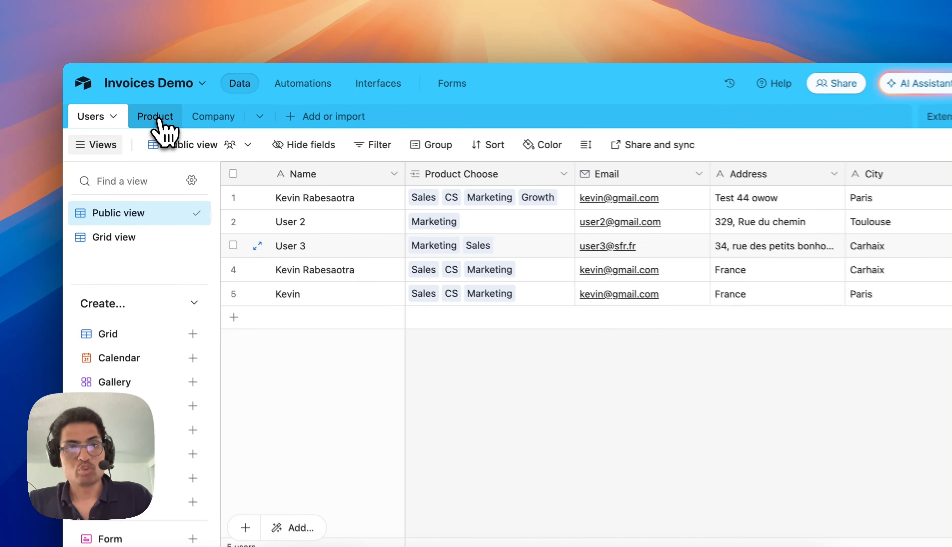
pyautogui.click(142, 109)
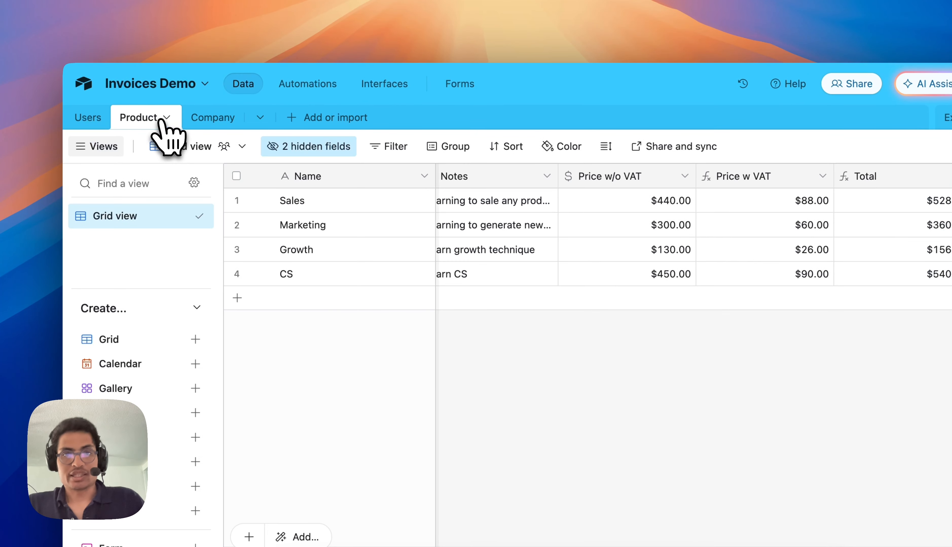
pyautogui.hscroll(5, 512, 224)
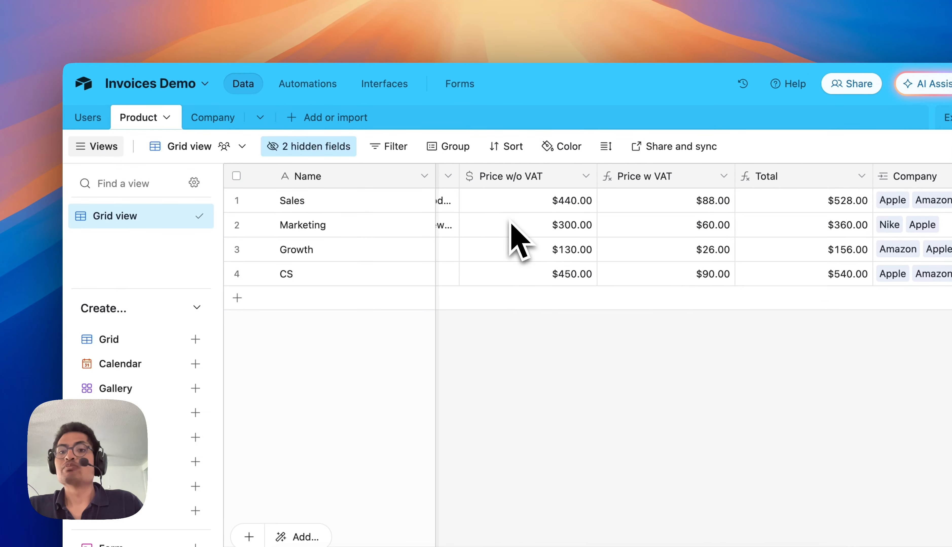
pyautogui.hscroll(-5, 512, 225)
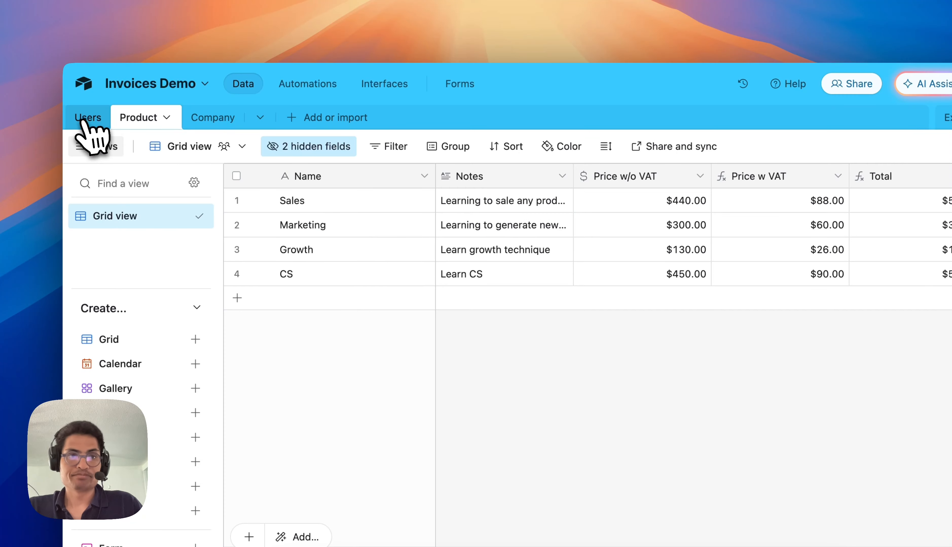
pyautogui.click(94, 118)
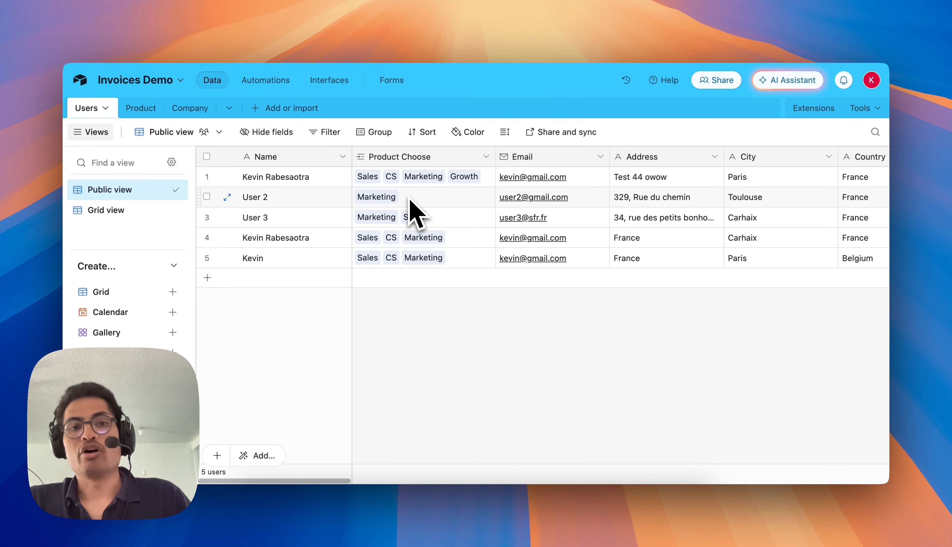
# Compare the item row of the Google Docs quote template with the products linked to each record in Airtable's Users table.
pyautogui.hotkey('ctrl', 'Tab')
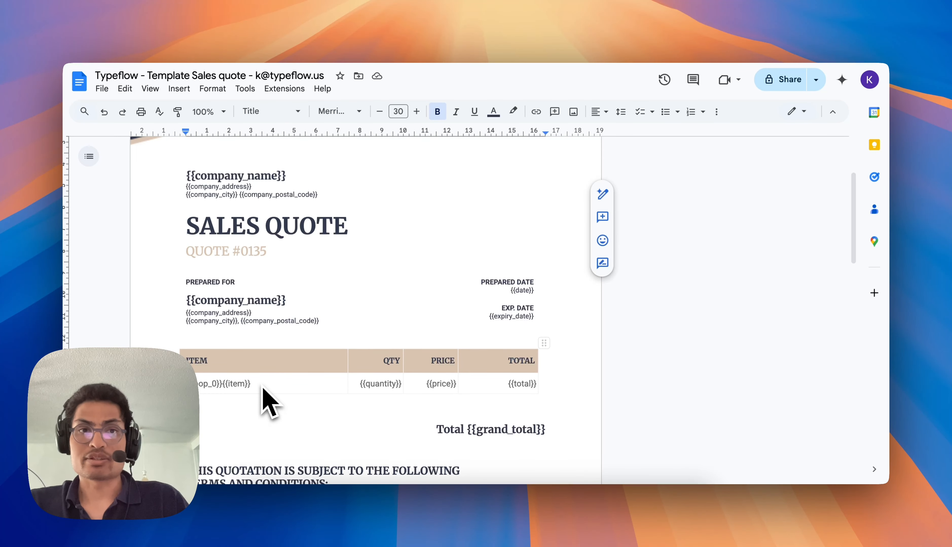
pyautogui.hotkey('ctrl', 'shift', 'Tab')
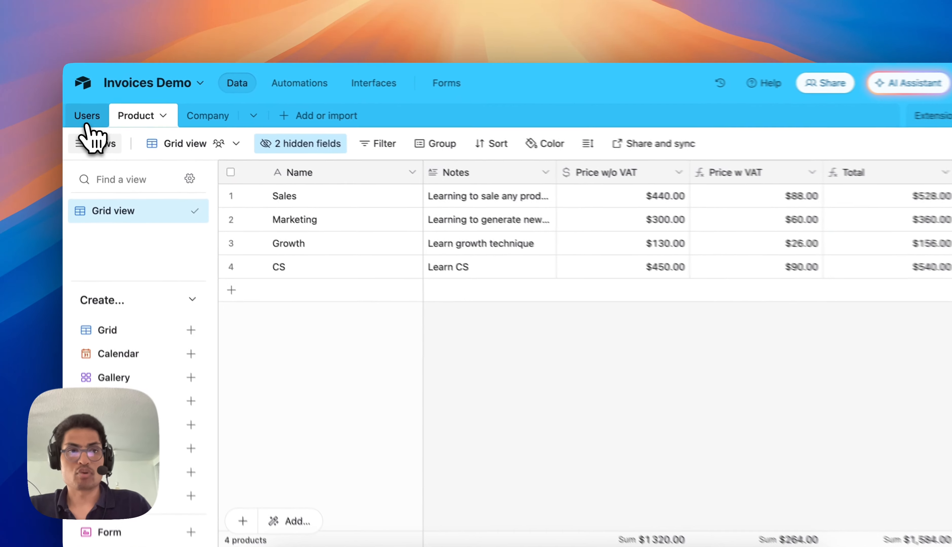
pyautogui.click(83, 108)
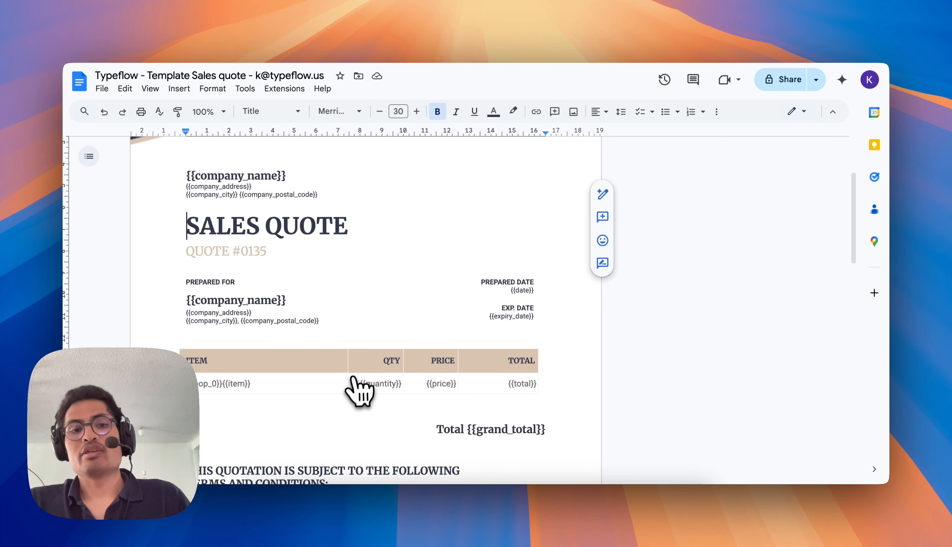
pyautogui.hotkey('ctrl', 'shift', 'Tab')
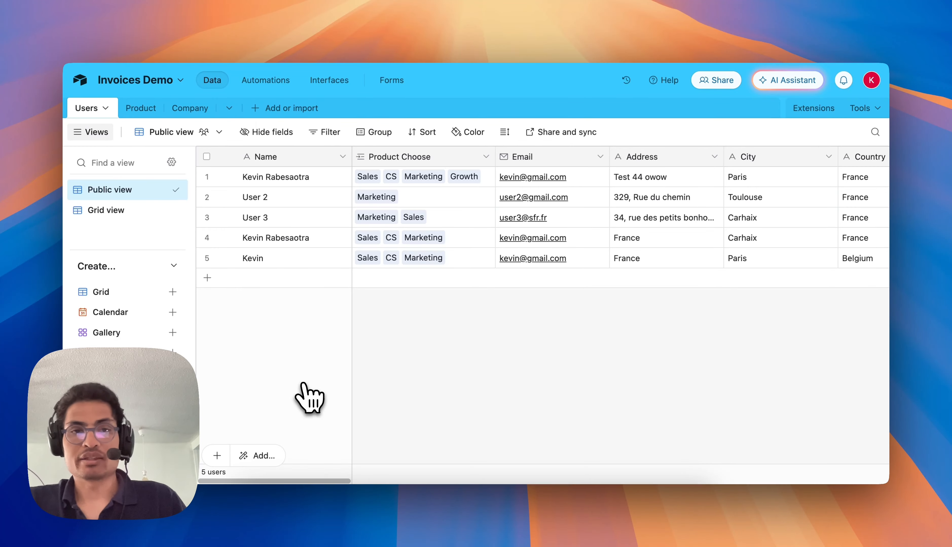
pyautogui.hotkey('ctrl', 'Tab')
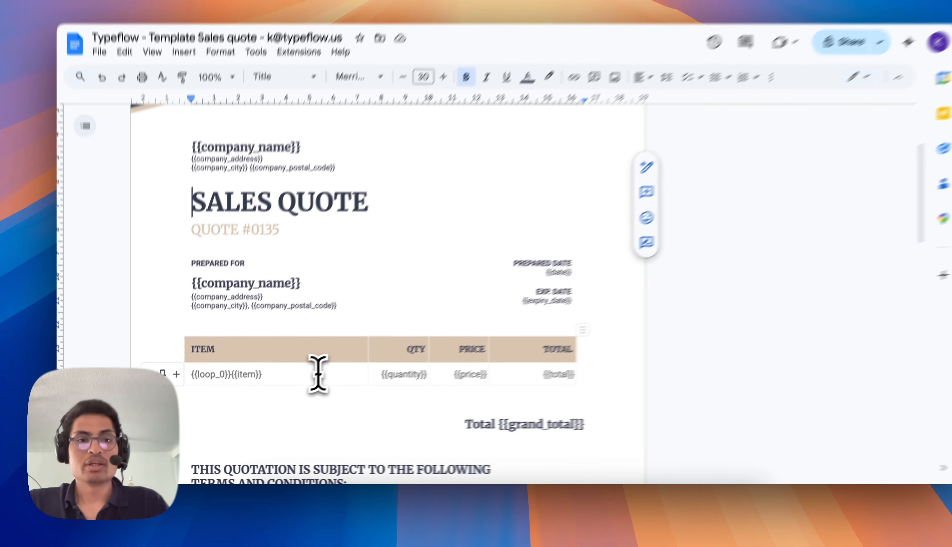
pyautogui.click(302, 383)
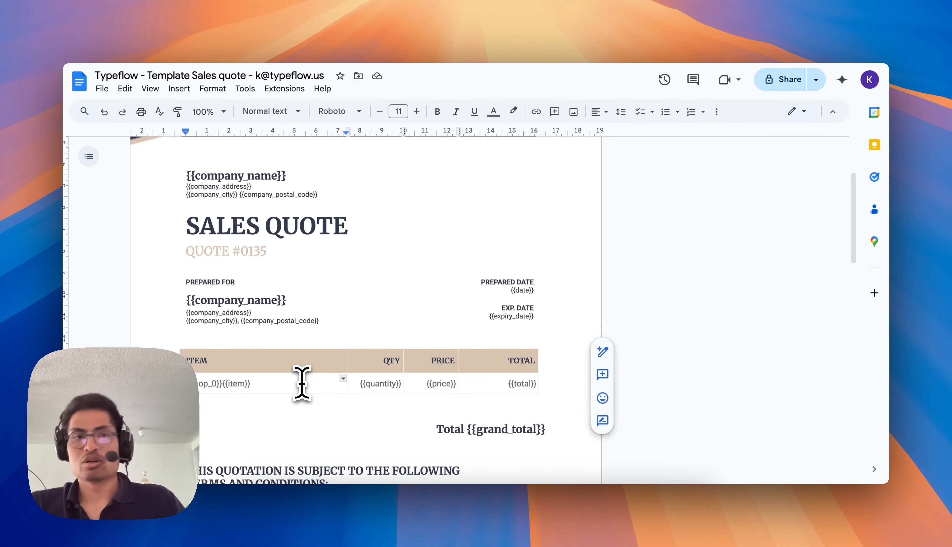
# Switch to Airtable and examine how the Product table's records link to the Company table.
pyautogui.hotkey('ctrl', 'Tab')
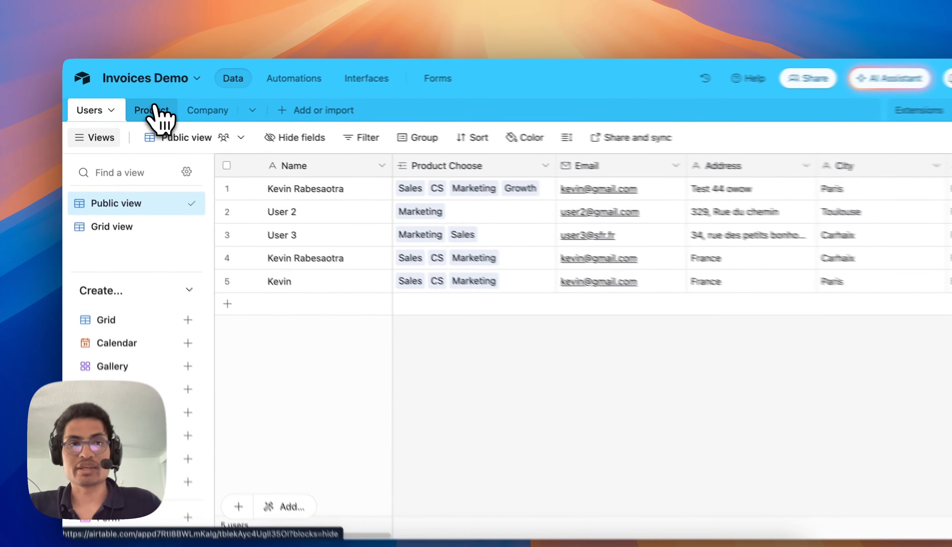
pyautogui.click(141, 108)
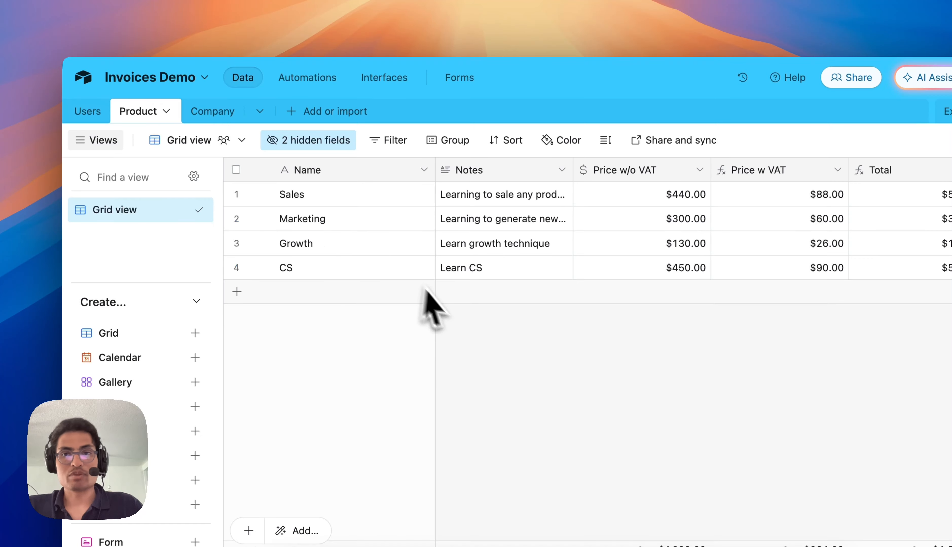
pyautogui.hscroll(5, 468, 261)
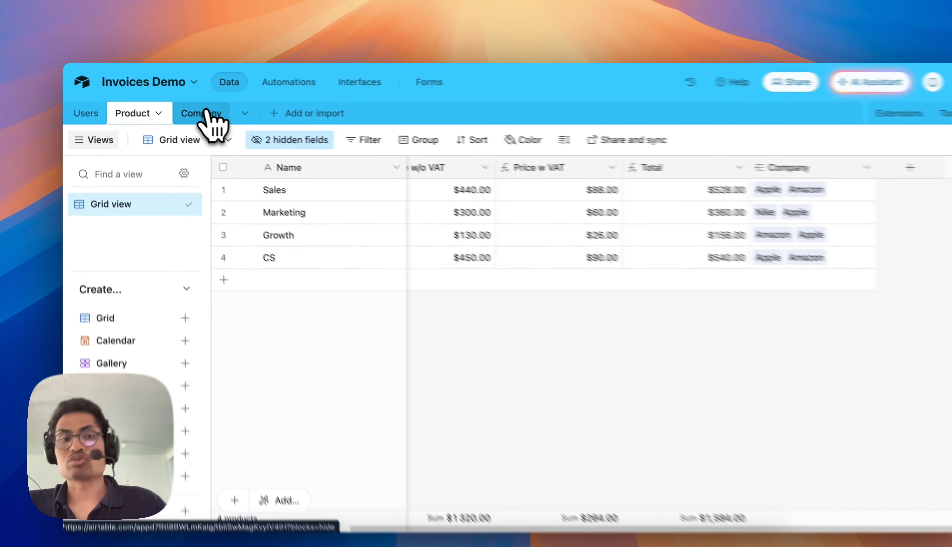
pyautogui.click(206, 112)
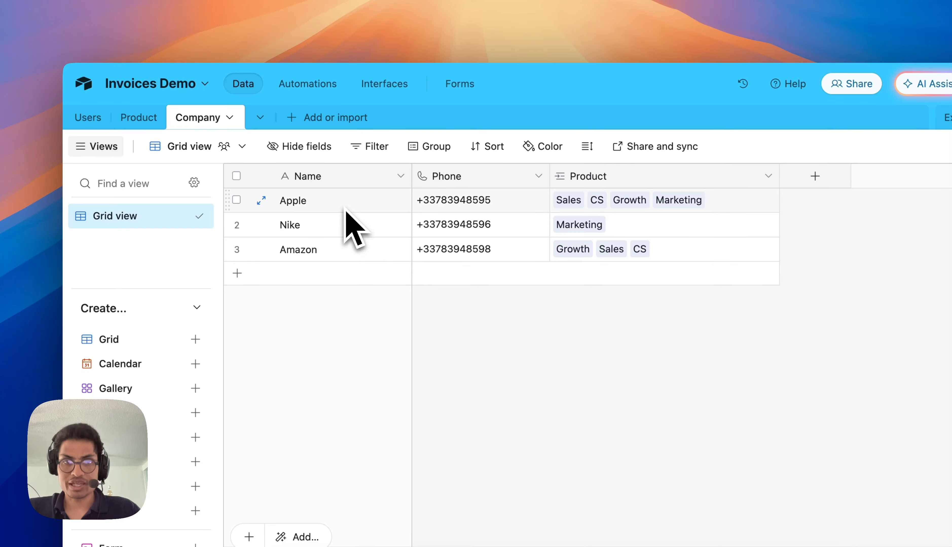
pyautogui.click(92, 117)
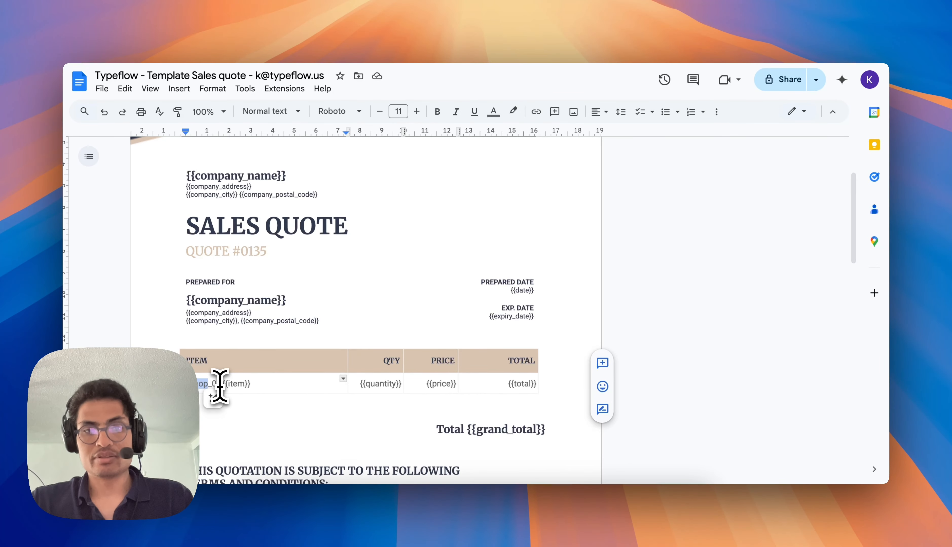
# In the Google Docs quote table, replace the item row's loop tag with {{nested_0}} and insert a row below containing {{nested_items_0}}.
pyautogui.write('a')
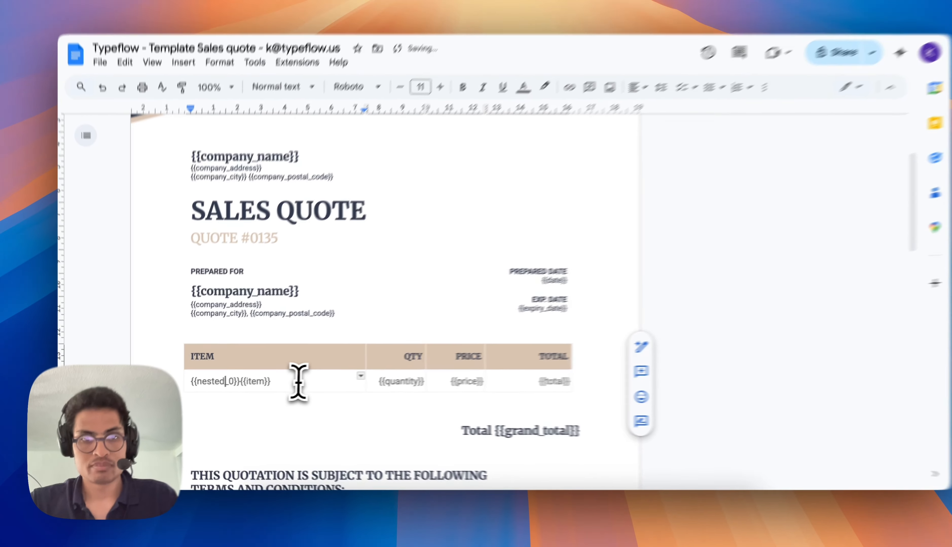
pyautogui.click(286, 385)
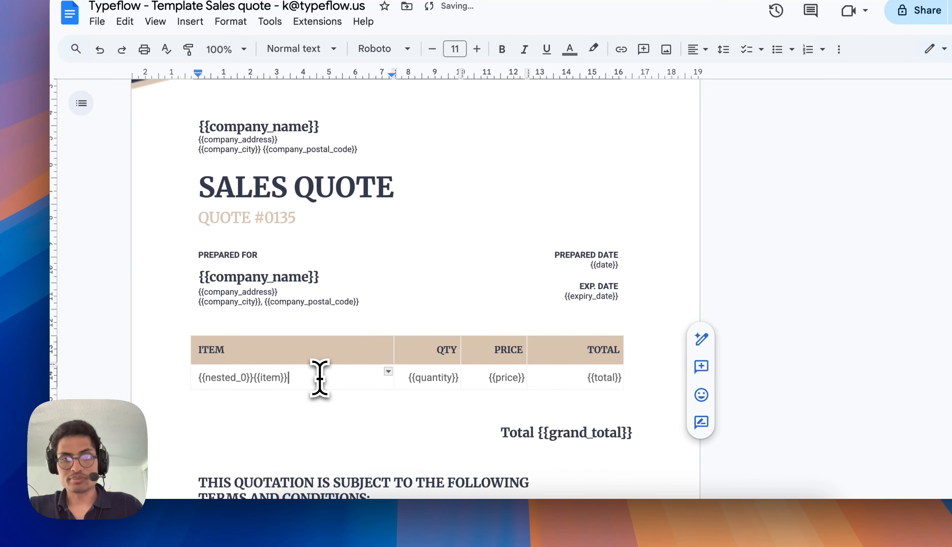
pyautogui.rightClick(319, 378)
pyautogui.click(396, 242)
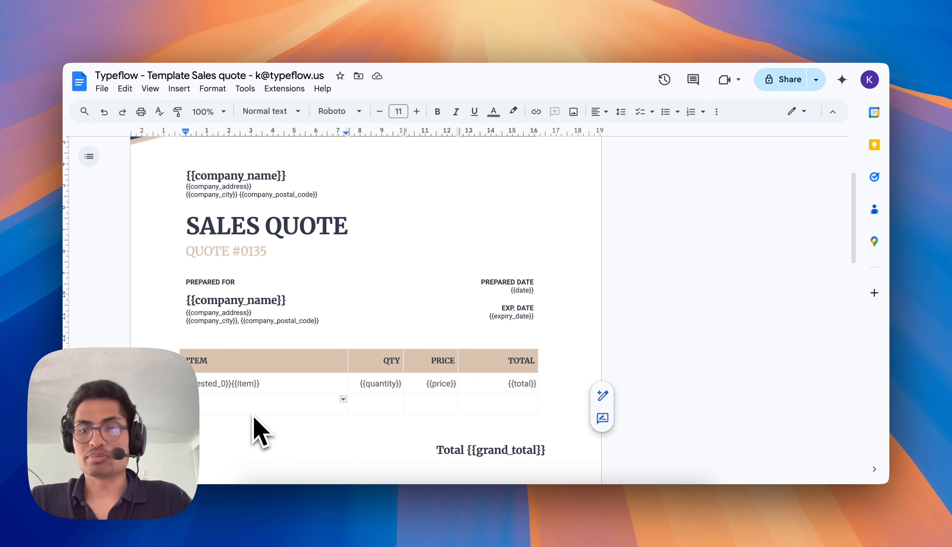
pyautogui.write('{{nested')
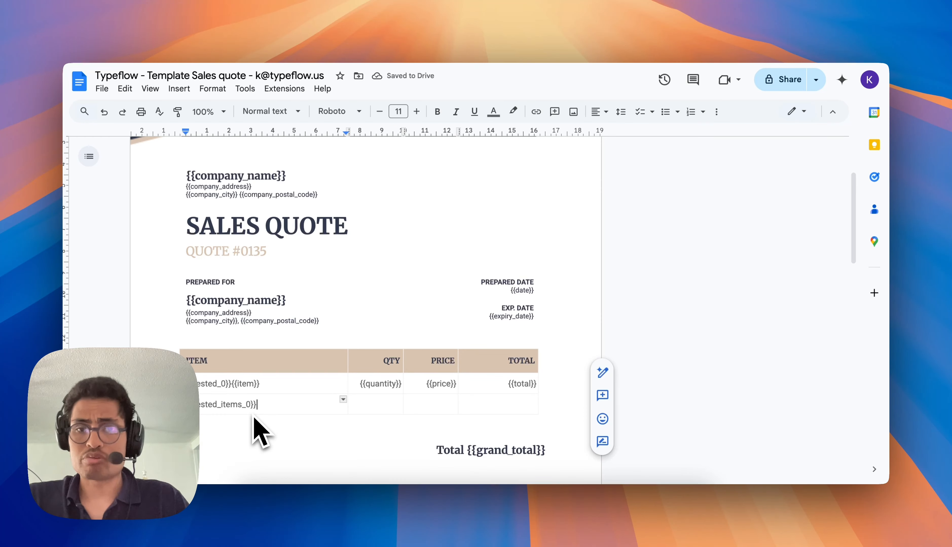
# Complete the nested row of the quote table with {{test_items}}, {{quantity_items}}, {{price_items}} and {{total_items}} in their respective columns.
pyautogui.write('_items_0}} {{test_items}}')
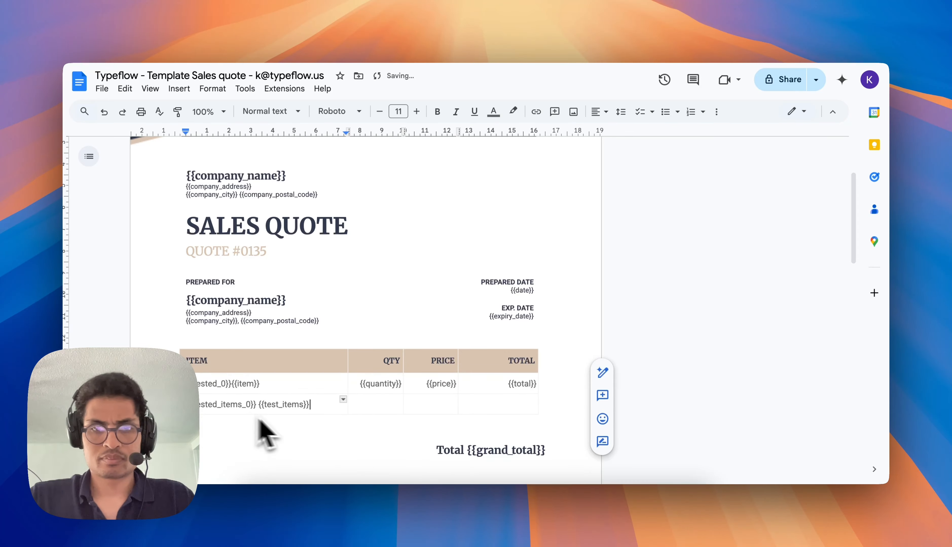
pyautogui.click(375, 409)
pyautogui.write('{{quantity_items}}')
pyautogui.click(438, 407)
pyautogui.write('{{price_items}}')
pyautogui.click(504, 391)
pyautogui.write('{{total_items}}')
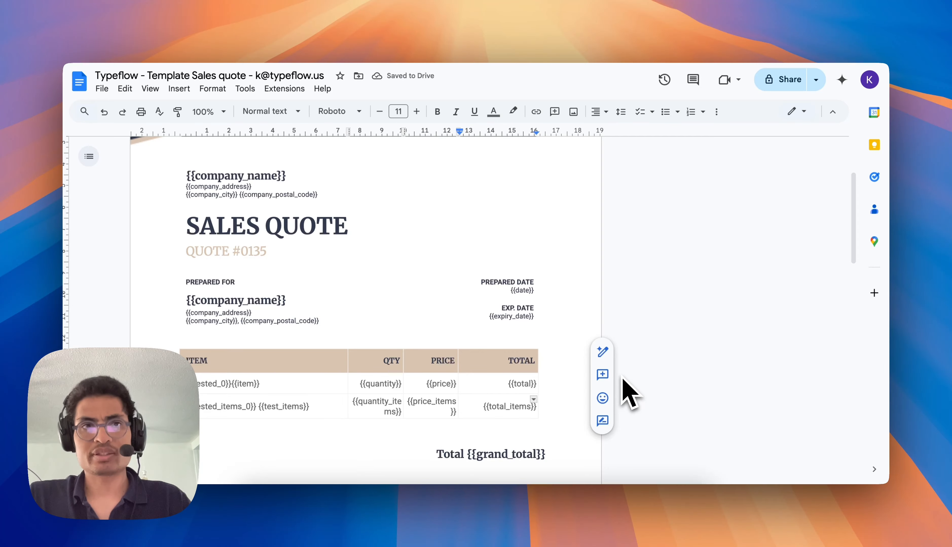
# Switch to Typeflow and choose Product Choose as the linked record in the primary table configuration of nested_0.
pyautogui.hotkey('ctrl', 'Tab')
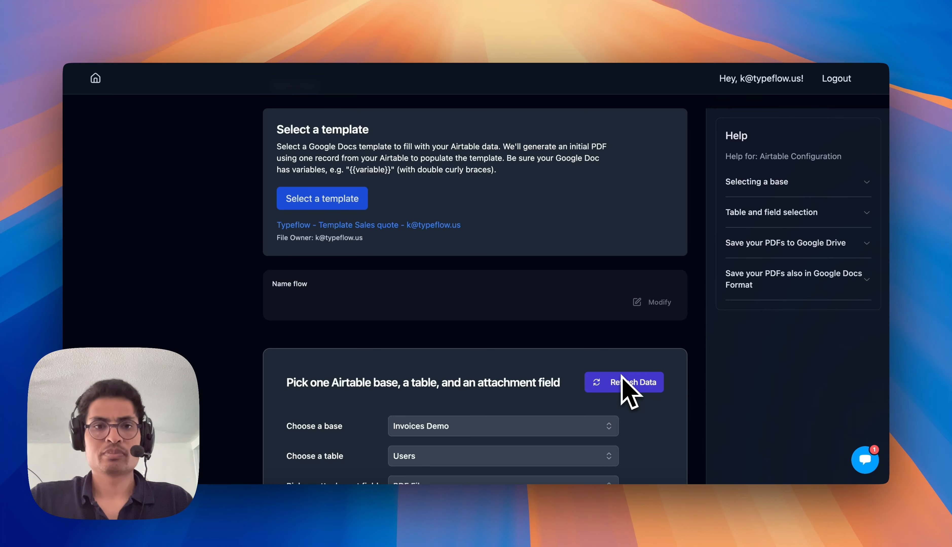
pyautogui.scroll(-3, 605, 363)
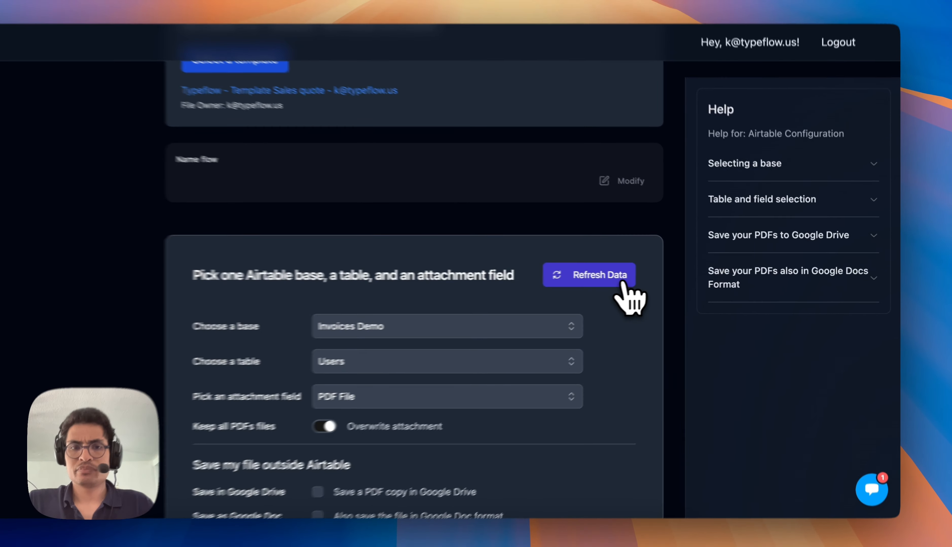
pyautogui.scroll(-3, 652, 283)
pyautogui.scroll(-3, 661, 298)
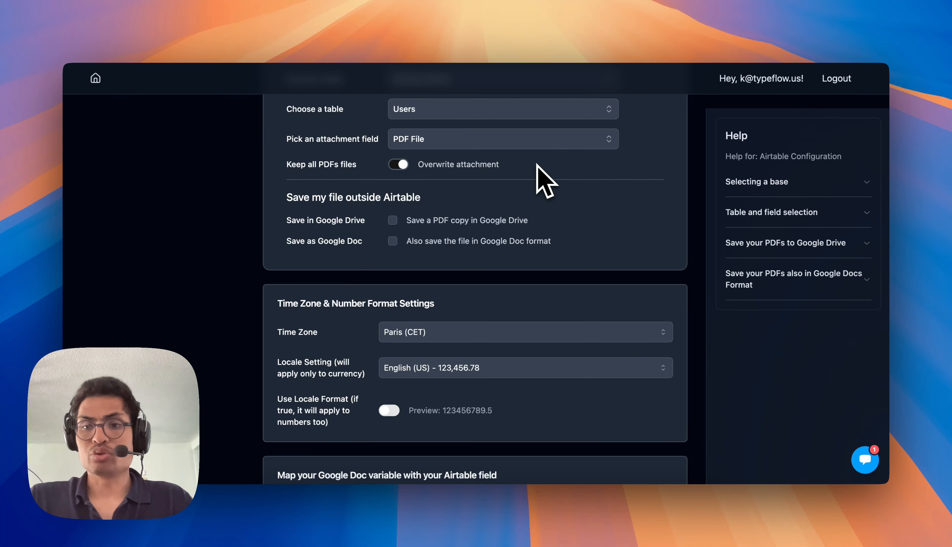
pyautogui.scroll(-10, 546, 181)
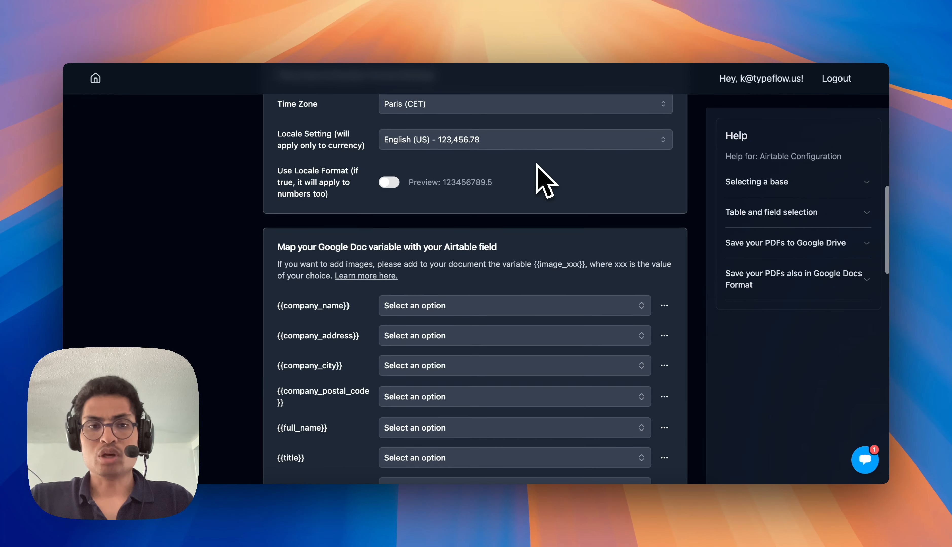
pyautogui.scroll(-3, 302, 324)
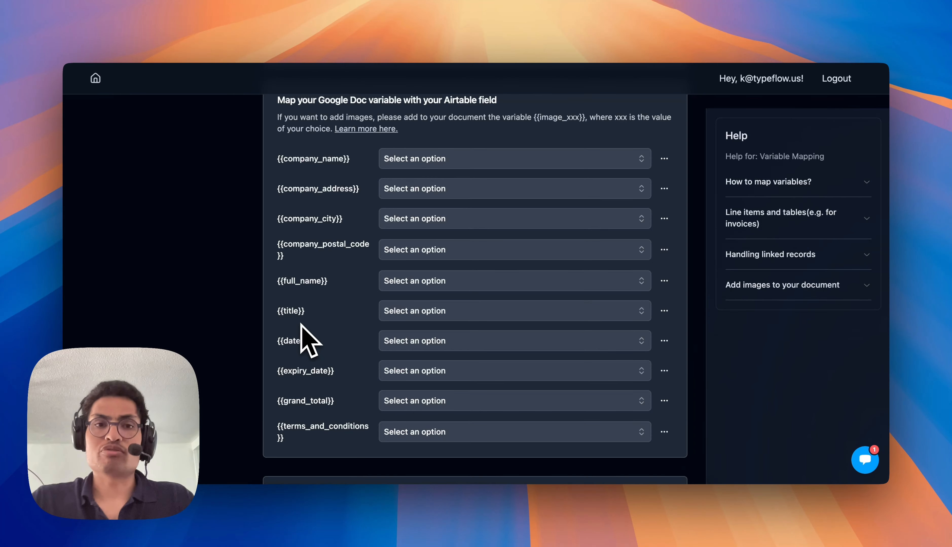
pyautogui.scroll(-8, 301, 324)
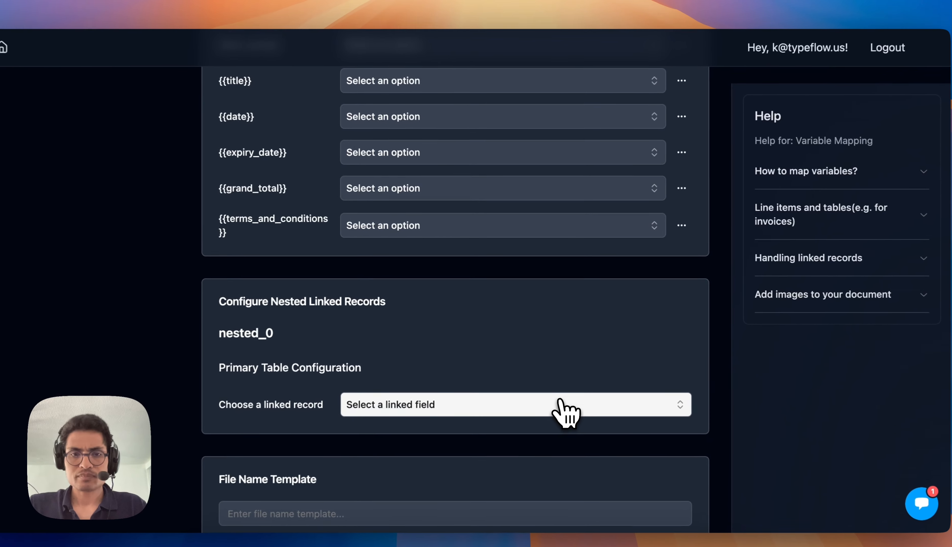
pyautogui.click(561, 404)
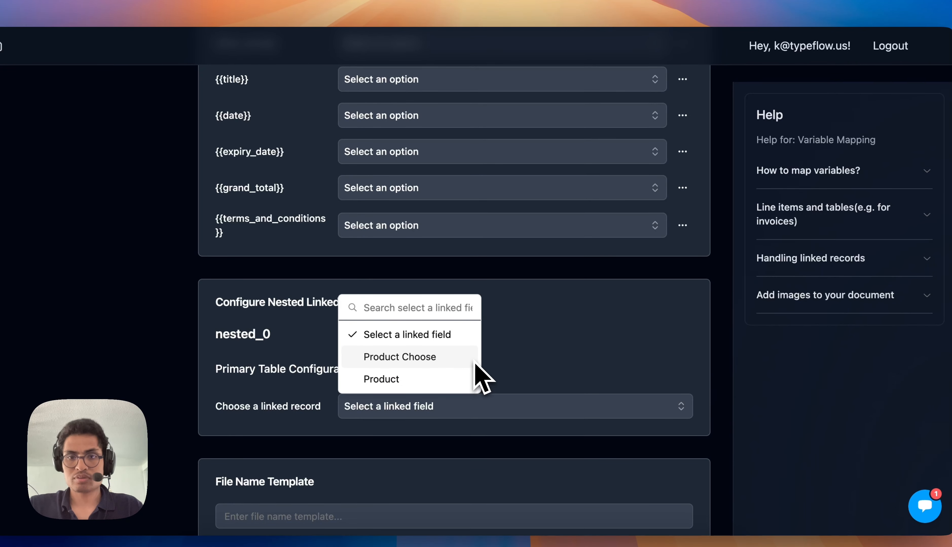
pyautogui.click(475, 362)
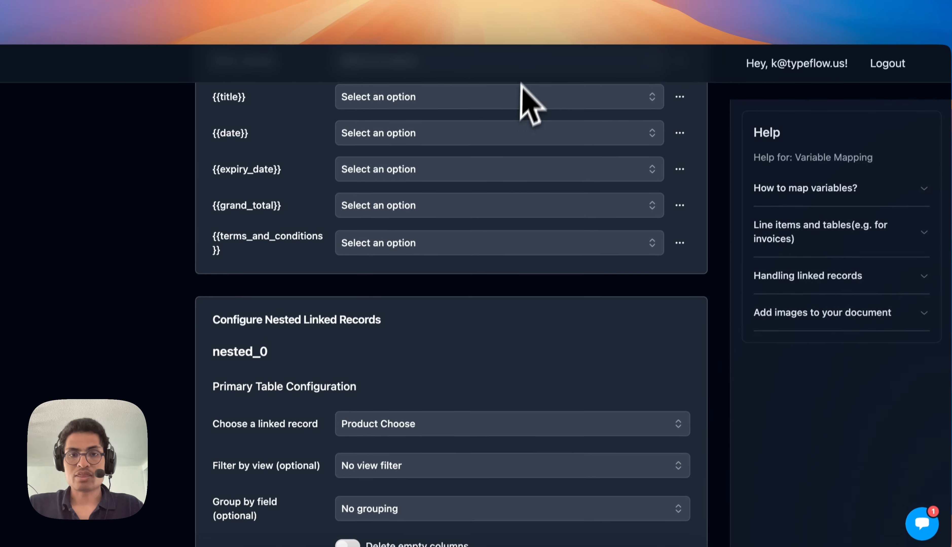
# Choose Company as the nested link in the nested table configuration.
pyautogui.scroll(-5, 544, 340)
pyautogui.scroll(-7, 555, 349)
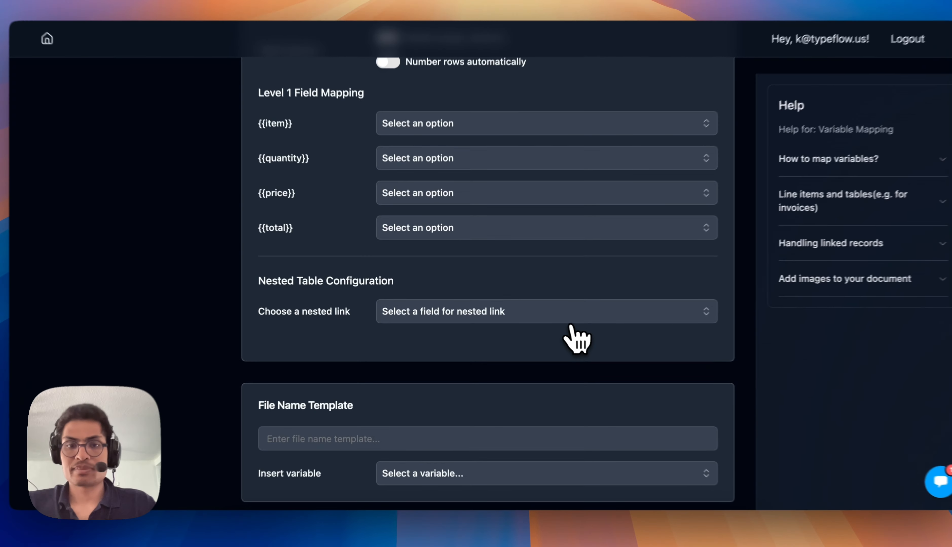
pyautogui.click(544, 319)
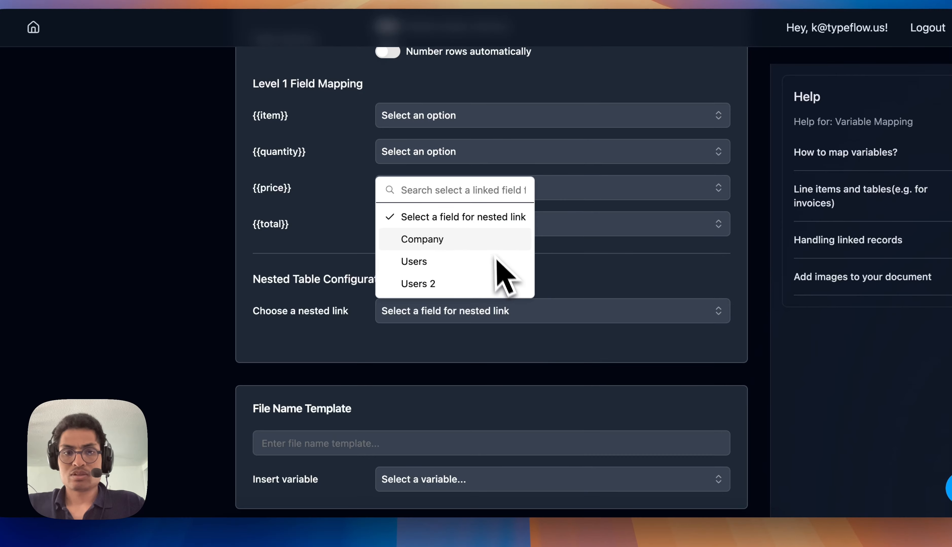
pyautogui.click(491, 242)
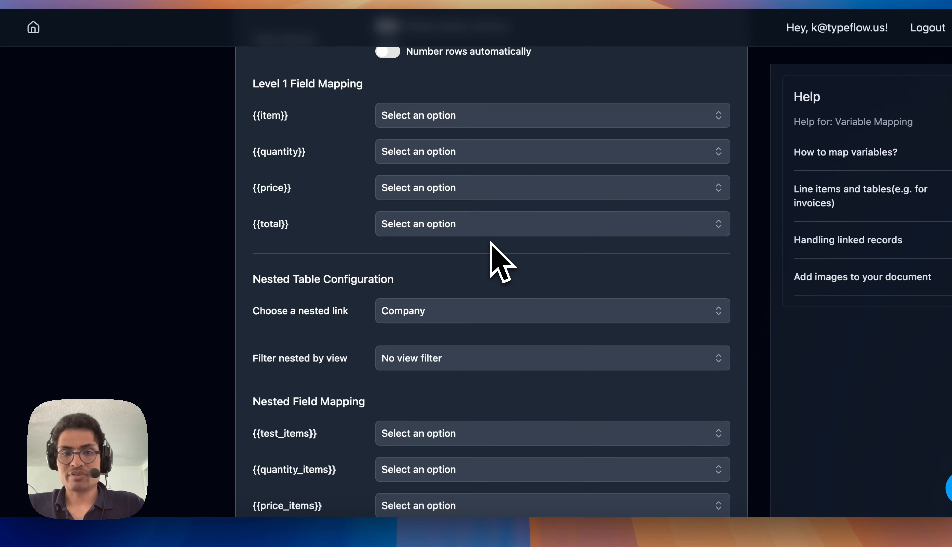
pyautogui.scroll(1, 318, 361)
pyautogui.scroll(-3, 313, 368)
pyautogui.scroll(2, 312, 357)
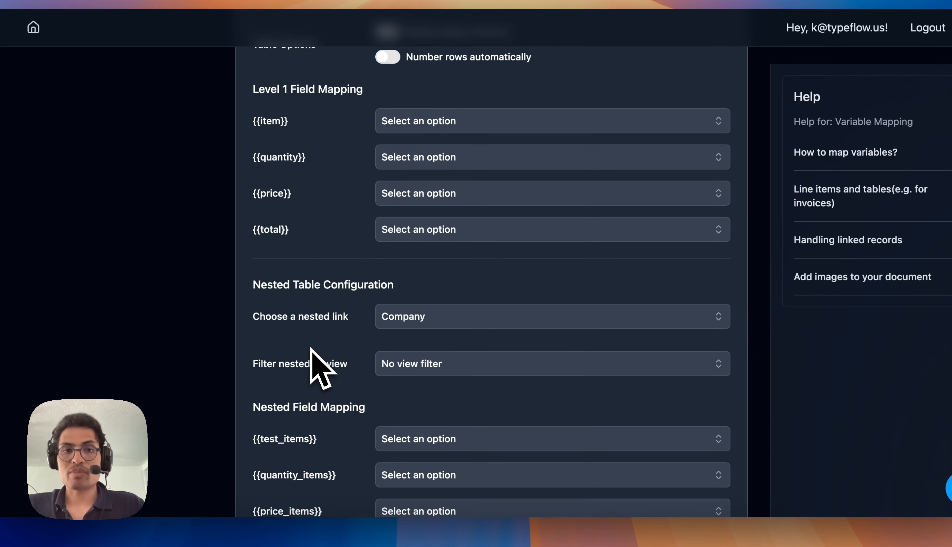
# Check the Company table's fields in Airtable and, in Typeflow, map {{test_items}} to Name, {{quantity_items}} to Phone and {{price_items}} to Product.
pyautogui.scroll(-4, 329, 357)
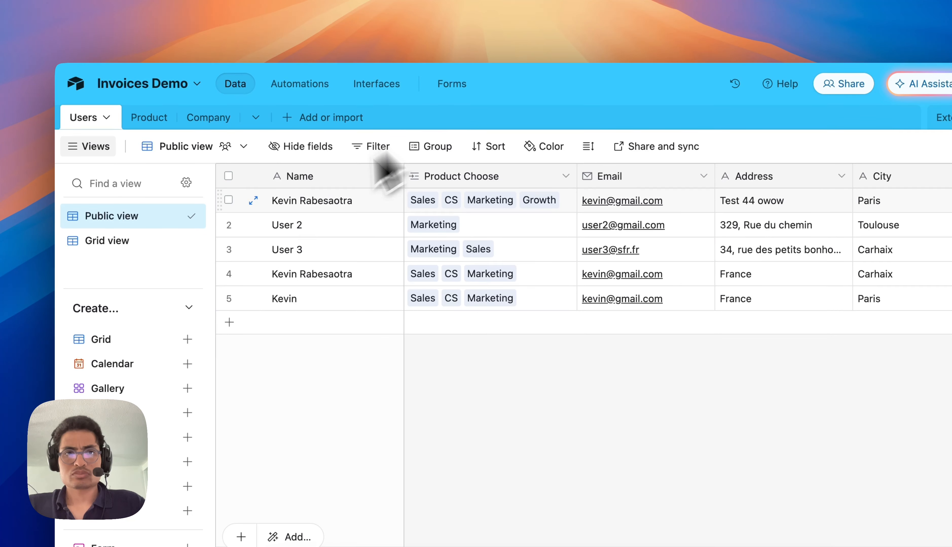
pyautogui.click(211, 120)
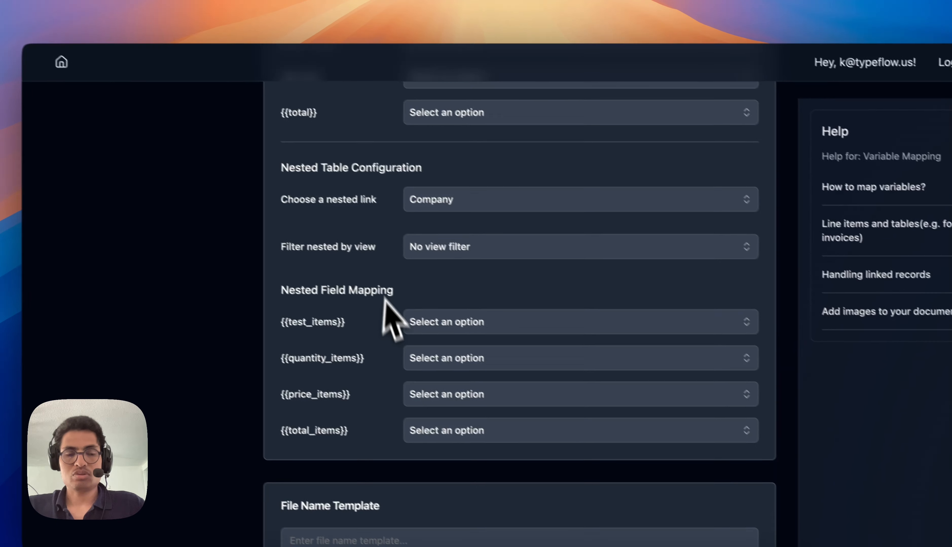
pyautogui.scroll(-1, 425, 334)
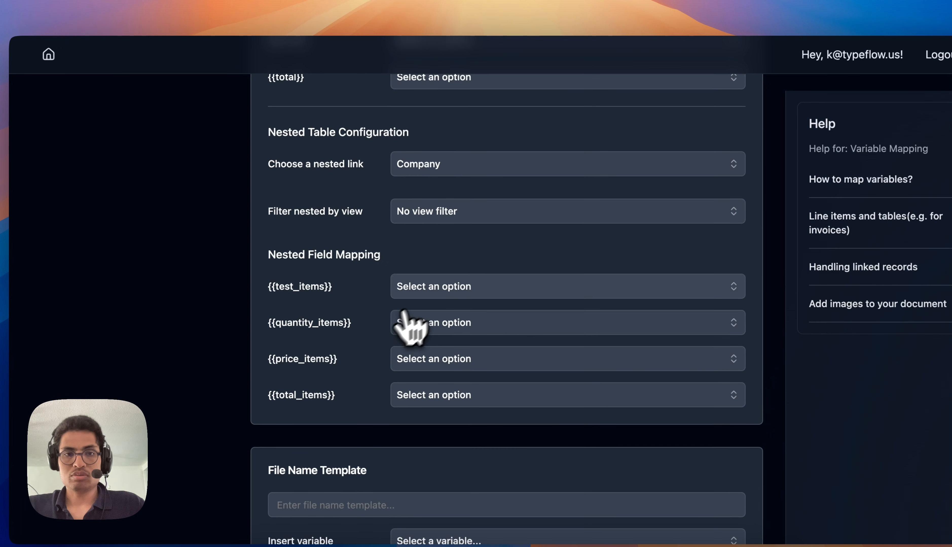
pyautogui.click(478, 343)
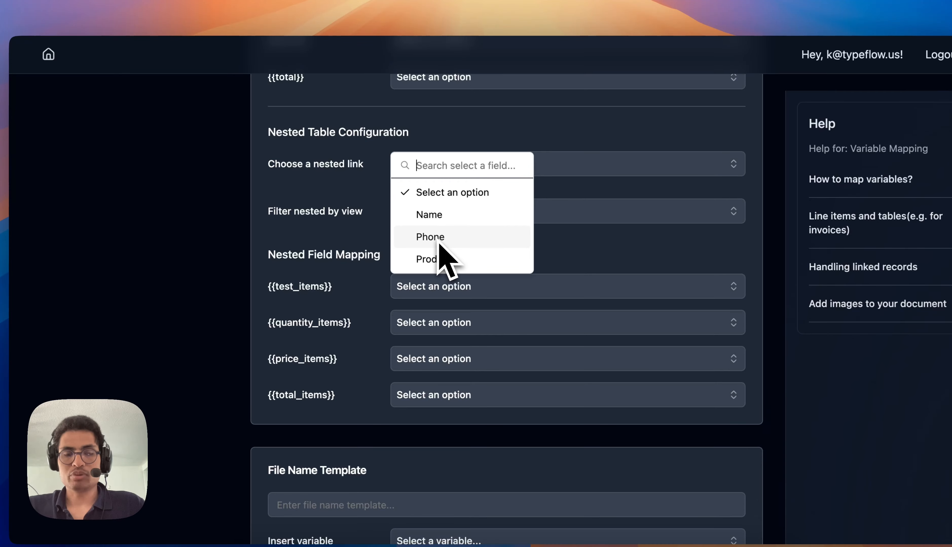
pyautogui.click(453, 218)
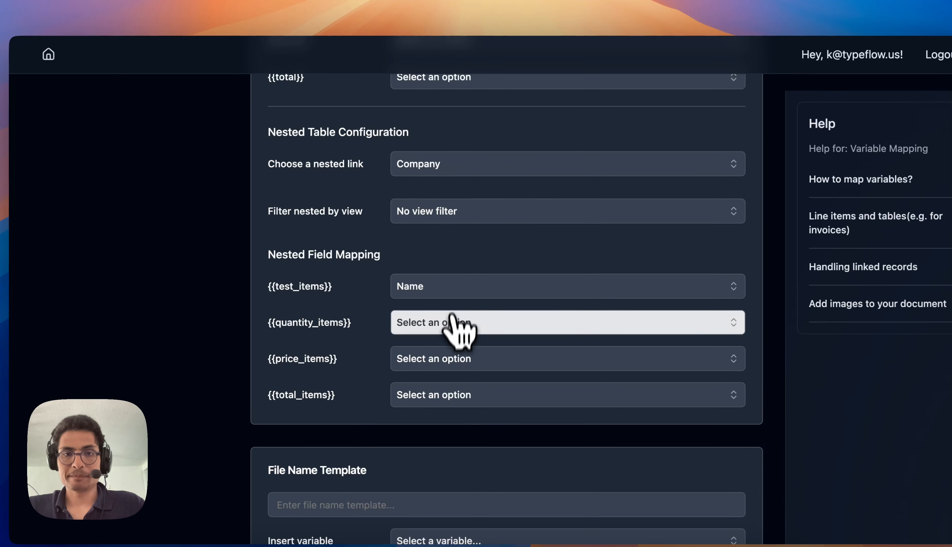
pyautogui.click(453, 323)
pyautogui.click(457, 274)
pyautogui.click(456, 359)
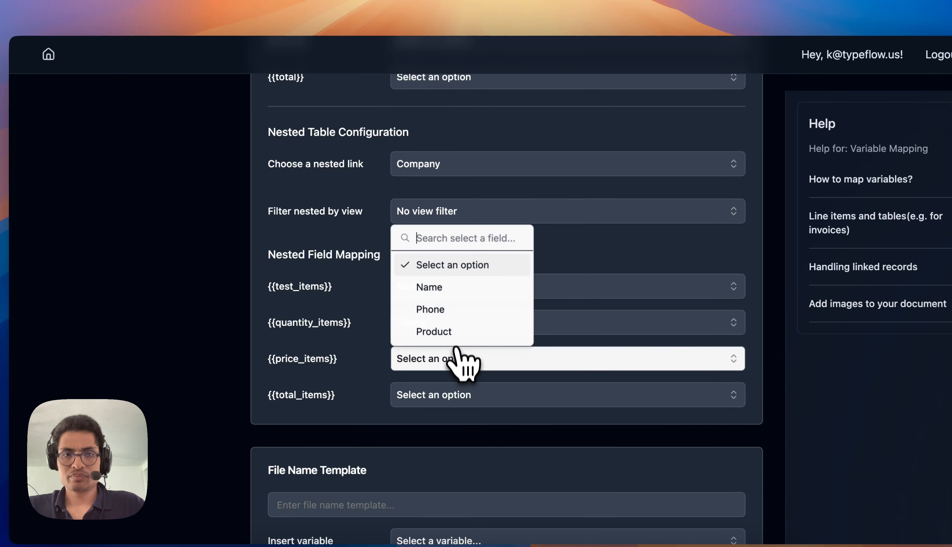
pyautogui.click(455, 333)
# Referring to Airtable's Product table, map {{item}} to Name, {{quantity}} to Price w/o VAT, {{price}} to Price w VAT and {{total}} to Total in Typeflow.
pyautogui.scroll(8, 389, 370)
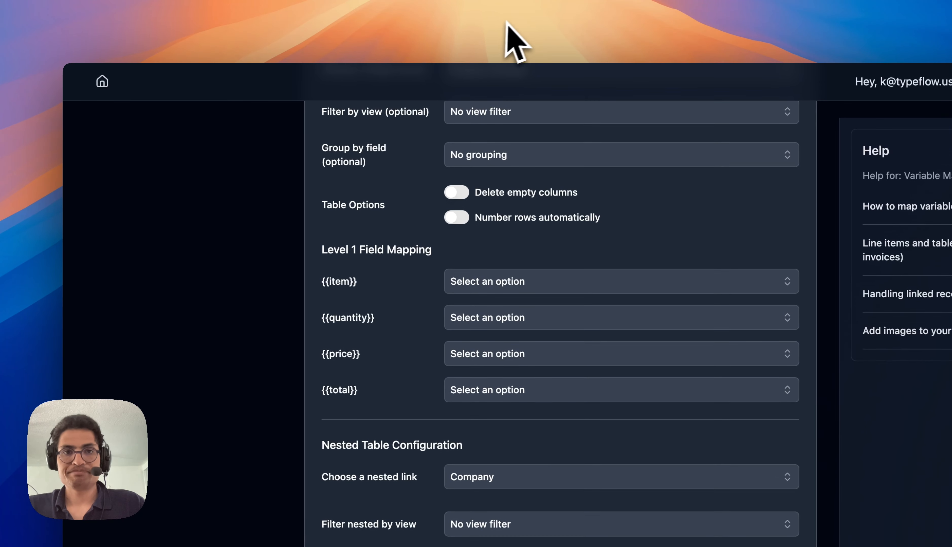
pyautogui.click(513, 20)
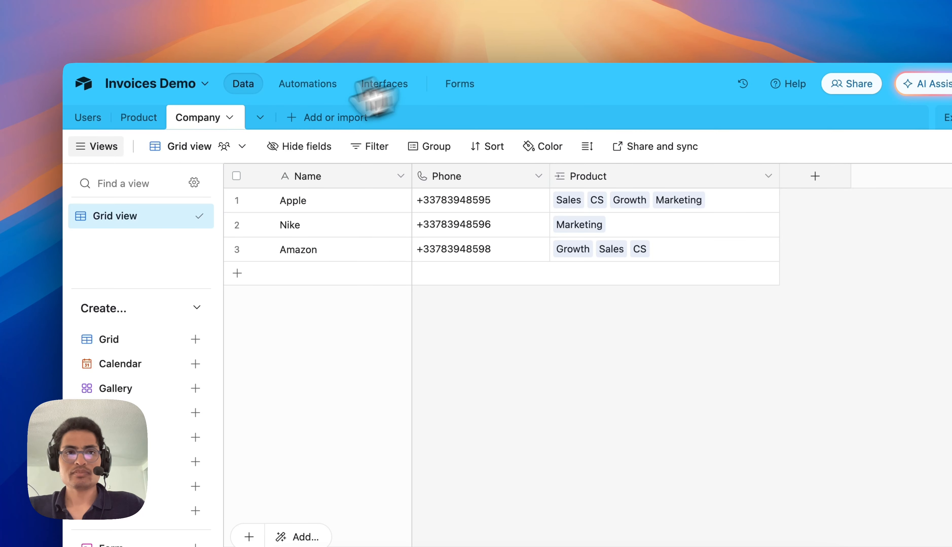
pyautogui.click(137, 118)
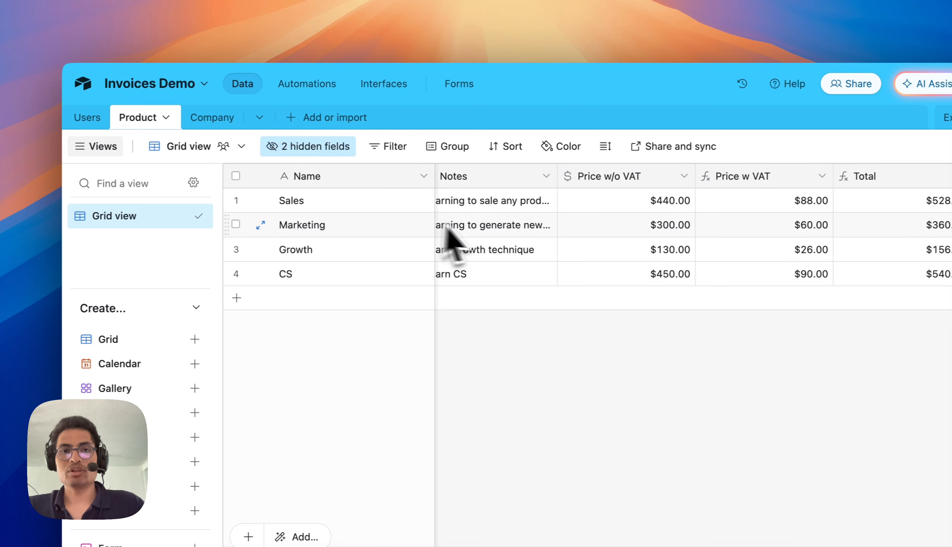
pyautogui.hscroll(1, 527, 236)
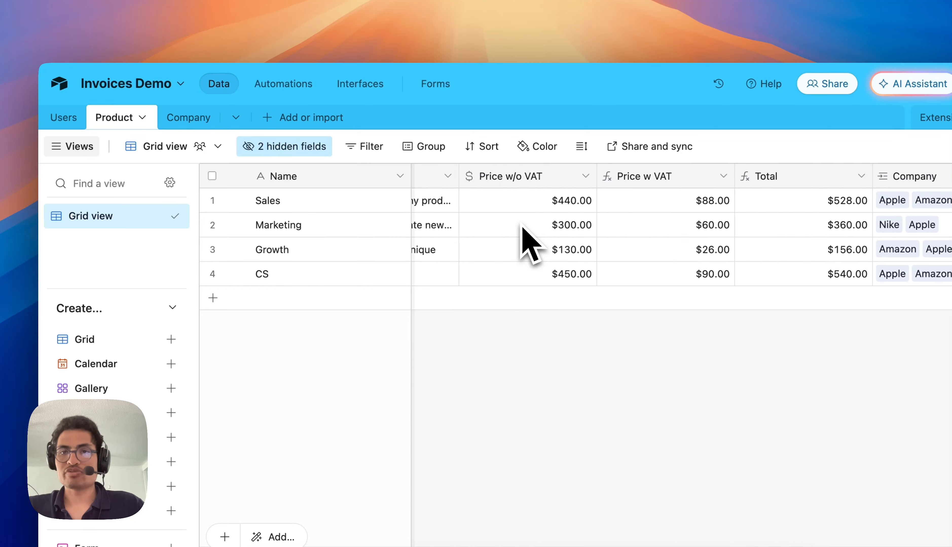
pyautogui.hscroll(-4, 524, 234)
pyautogui.click(201, 24)
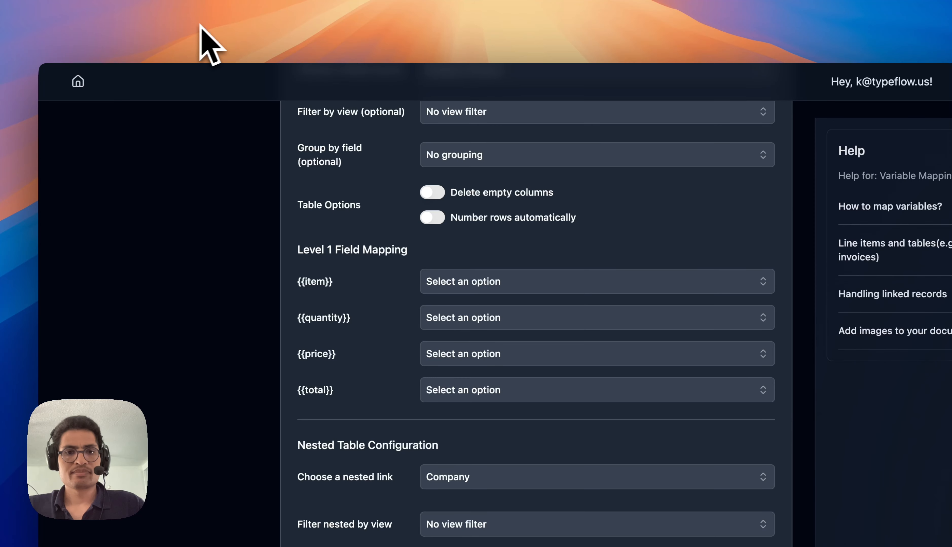
pyautogui.click(464, 280)
pyautogui.click(453, 311)
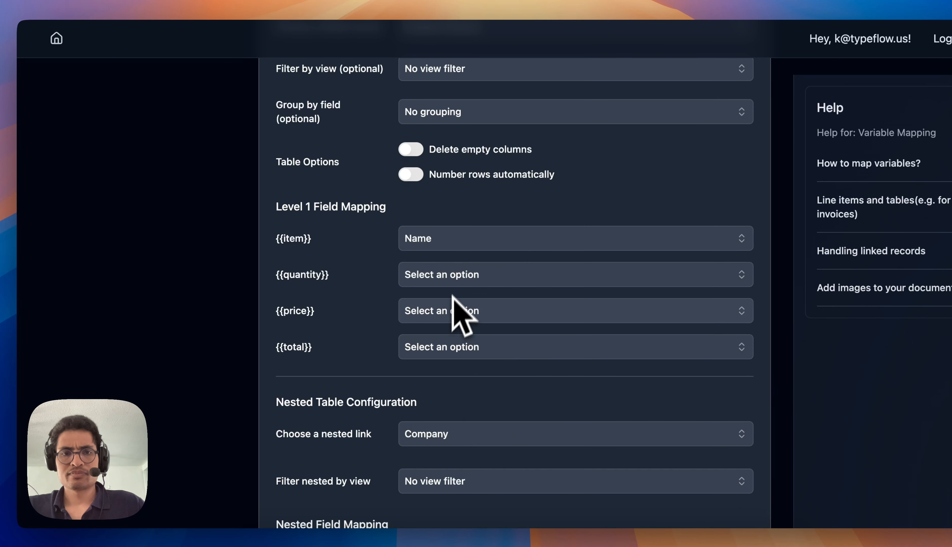
pyautogui.click(459, 275)
pyautogui.click(457, 160)
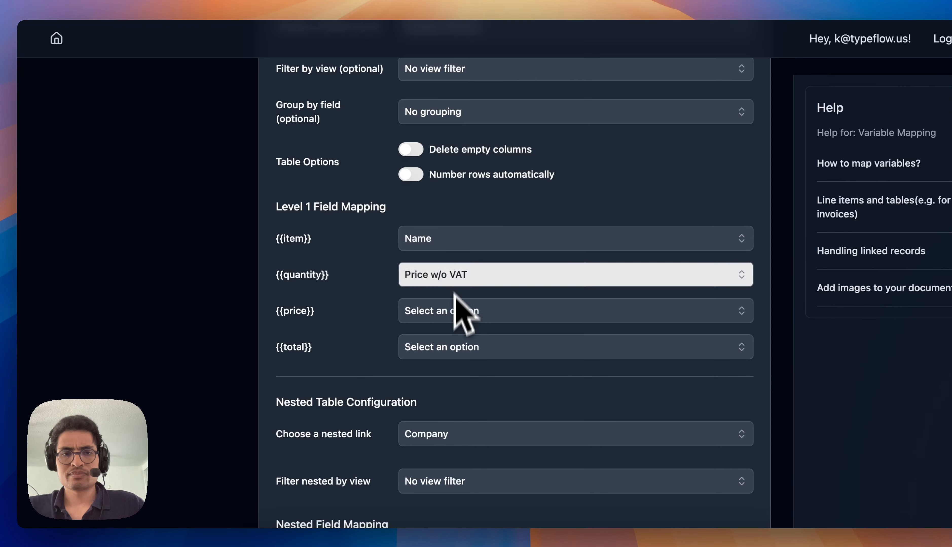
pyautogui.click(457, 311)
pyautogui.click(461, 223)
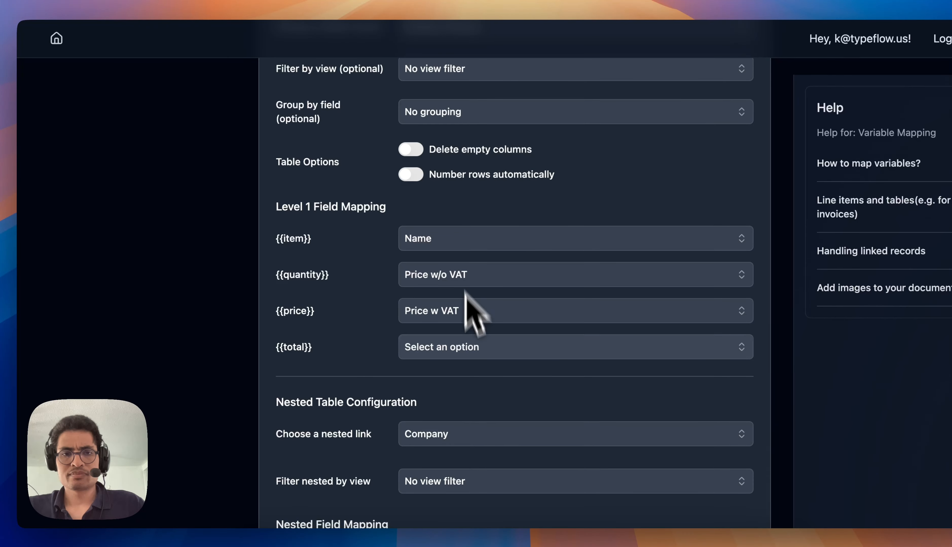
pyautogui.click(477, 353)
pyautogui.click(467, 280)
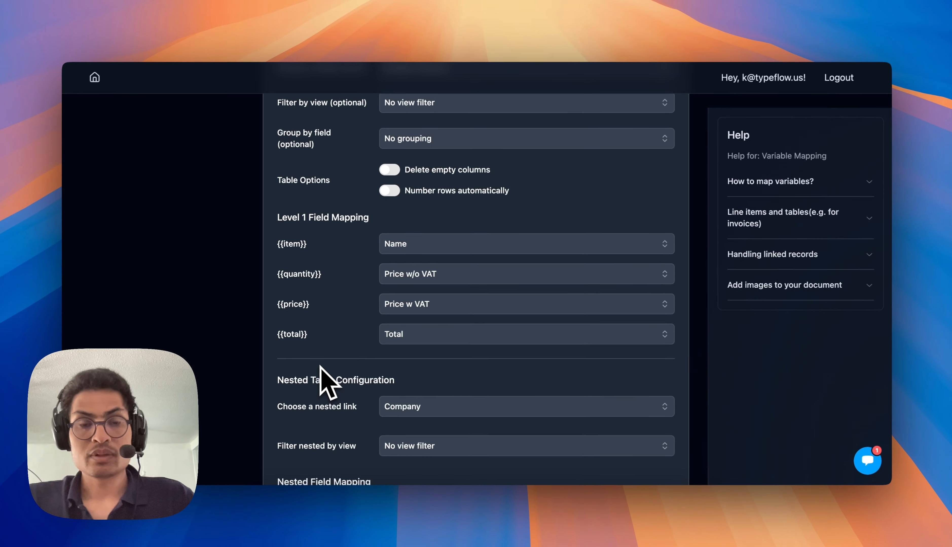
# Map {{company_name}} to Name, {{company_address}} to Address, {{company_city}} to City and {{company_postal_code}} to Postal Code.
pyautogui.scroll(10, 382, 364)
pyautogui.scroll(-2, 321, 368)
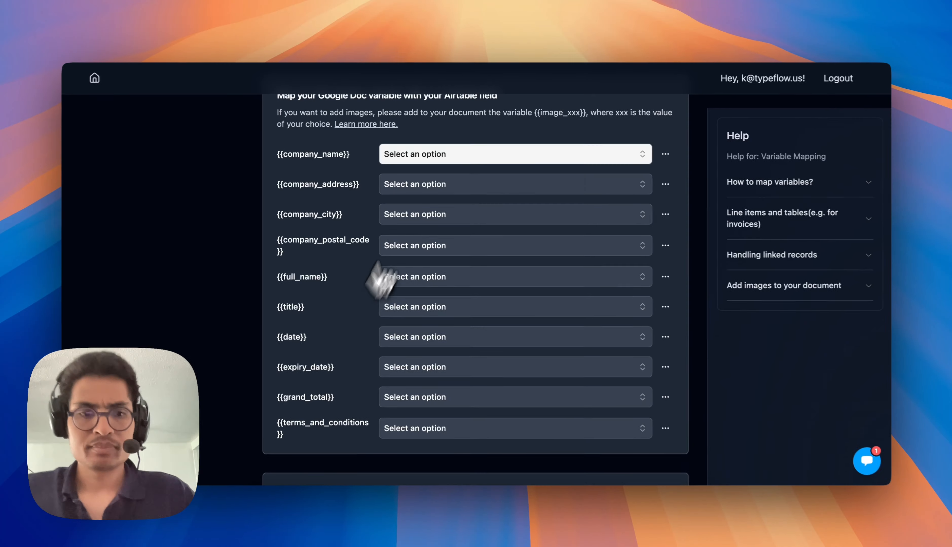
pyautogui.click(412, 154)
pyautogui.click(412, 235)
pyautogui.click(414, 184)
pyautogui.click(414, 321)
pyautogui.click(419, 215)
pyautogui.click(419, 368)
pyautogui.click(425, 245)
pyautogui.click(430, 228)
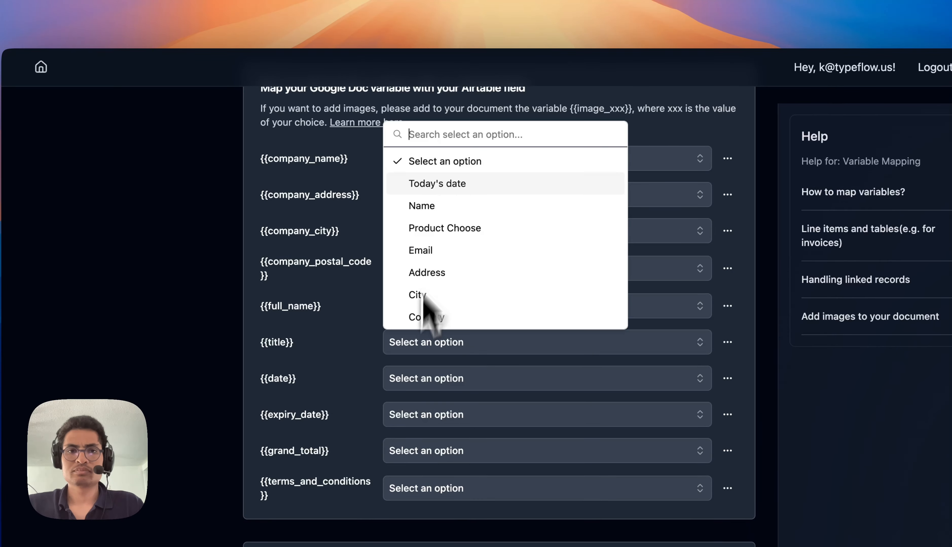
# Map {{full_name}} and {{title}} to Name, {{date}} to Date and {{expiry_date}} to Today's date.
pyautogui.click(422, 206)
pyautogui.click(425, 378)
pyautogui.write('date')
pyautogui.click(434, 328)
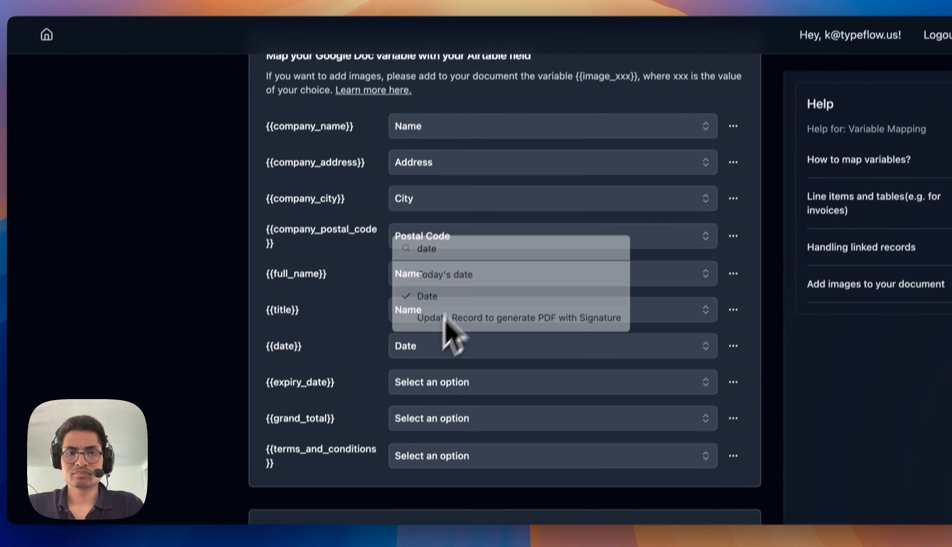
pyautogui.click(480, 401)
pyautogui.write('t')
# Select the first listed Airtable record for the test and generate a PDF test from it.
pyautogui.scroll(-15, 416, 374)
pyautogui.scroll(3, 329, 437)
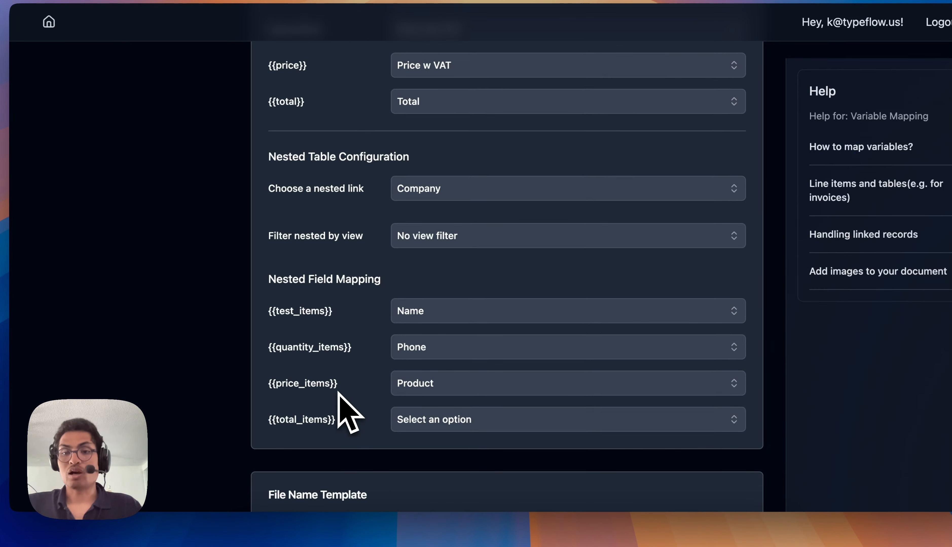
pyautogui.scroll(-3, 338, 394)
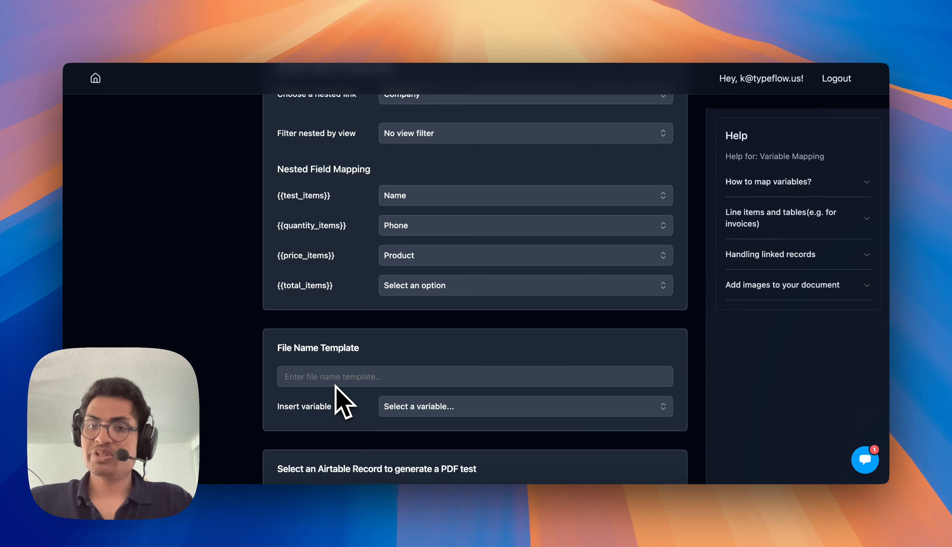
pyautogui.scroll(-5, 336, 386)
pyautogui.click(374, 316)
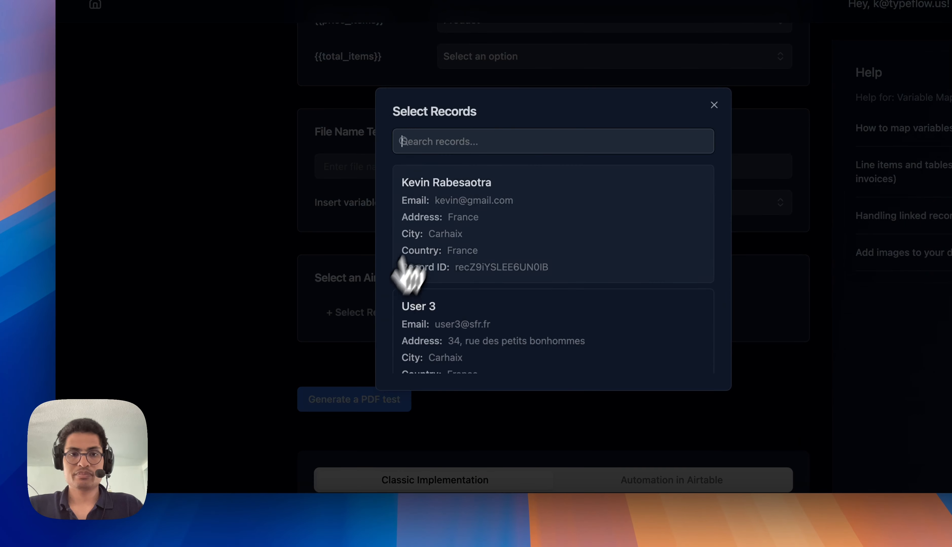
pyautogui.click(434, 211)
pyautogui.click(373, 402)
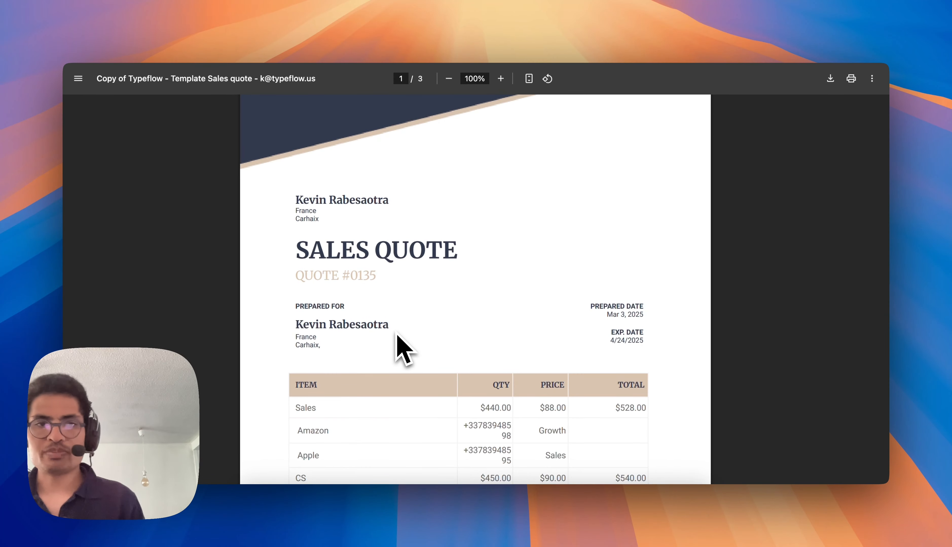
# Review the generated sales quote PDF, including the nested line-item table and the total on the second page.
pyautogui.scroll(-5, 396, 336)
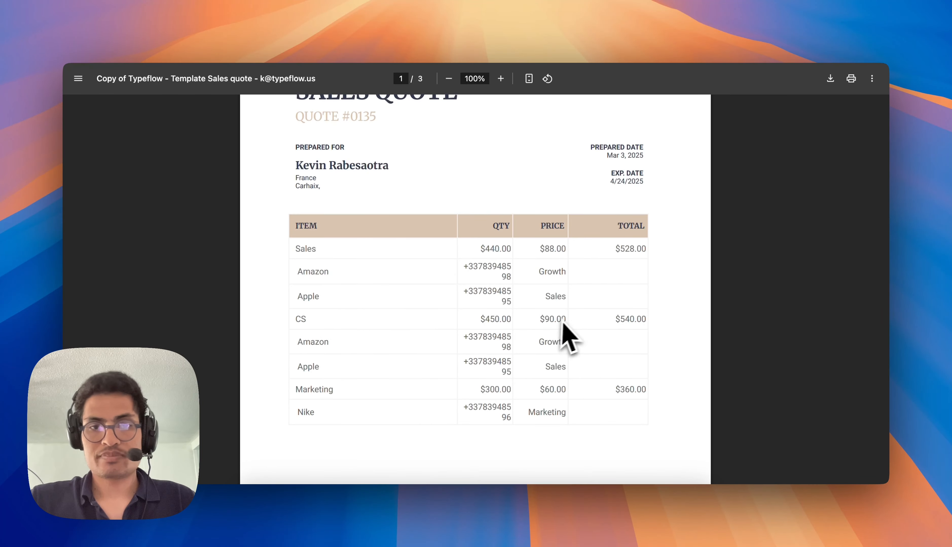
pyautogui.scroll(-8, 365, 359)
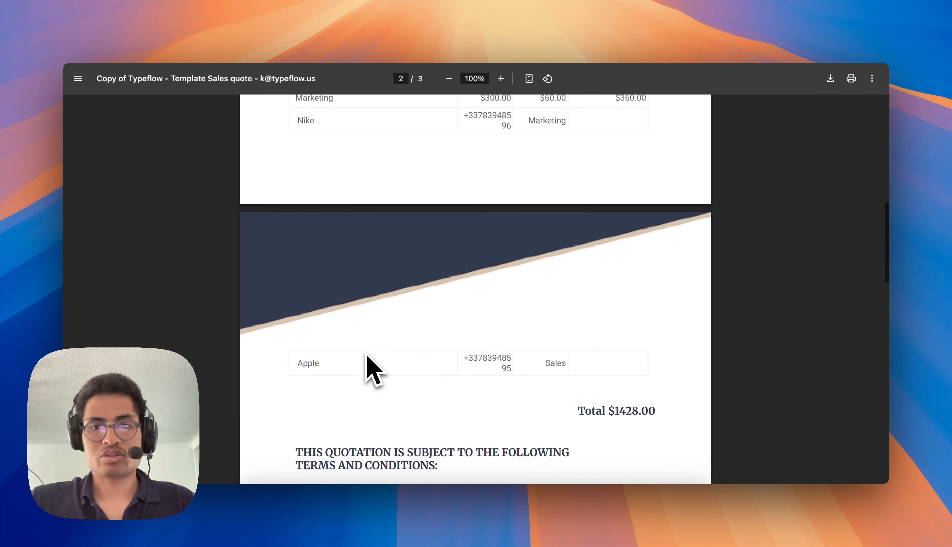
pyautogui.scroll(-1, 366, 358)
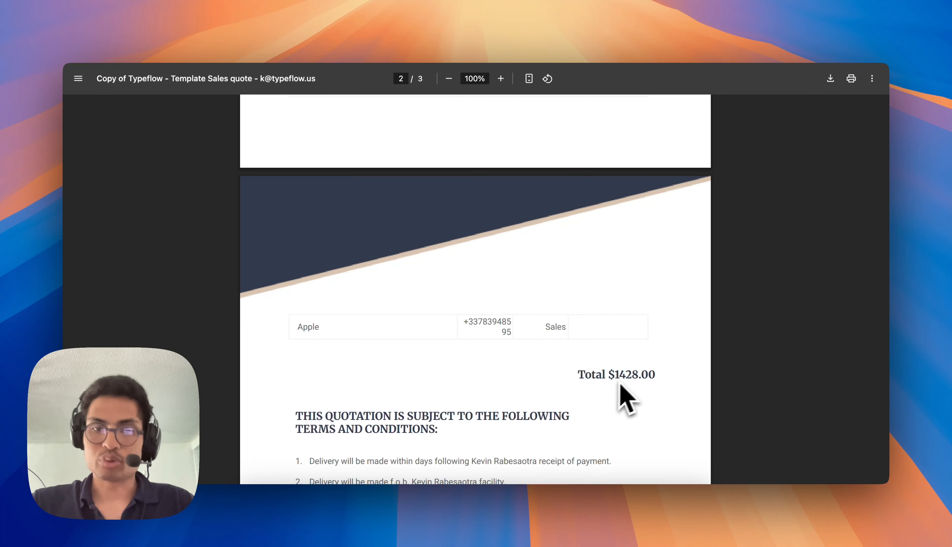
pyautogui.scroll(15, 630, 389)
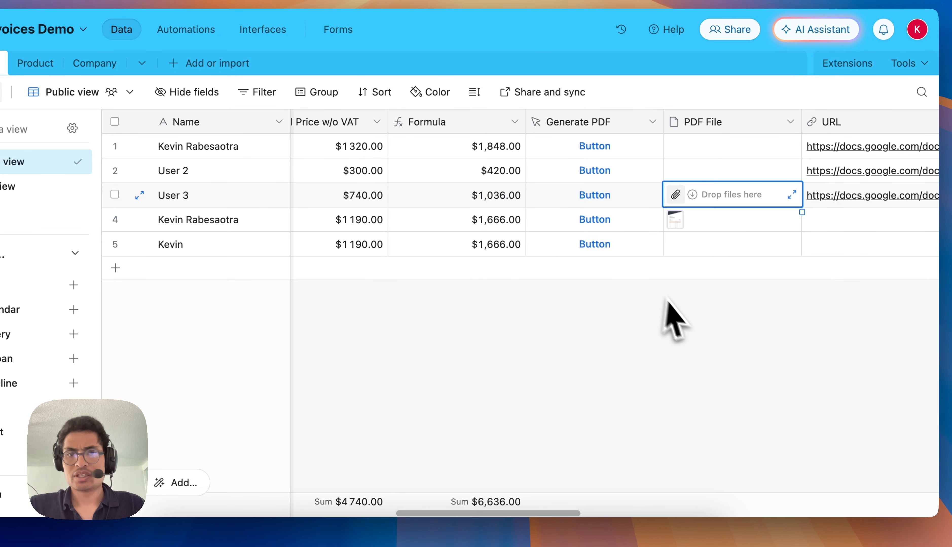
# In Airtable's Users table, open the fourth record's PDF File attachment and review its line-item table.
pyautogui.click(676, 223)
pyautogui.click(676, 223)
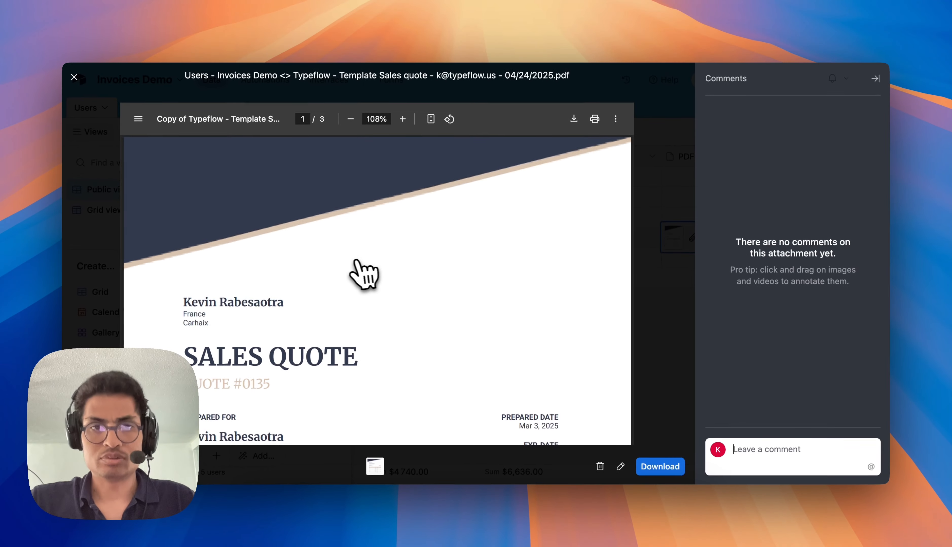
pyautogui.scroll(-10, 325, 267)
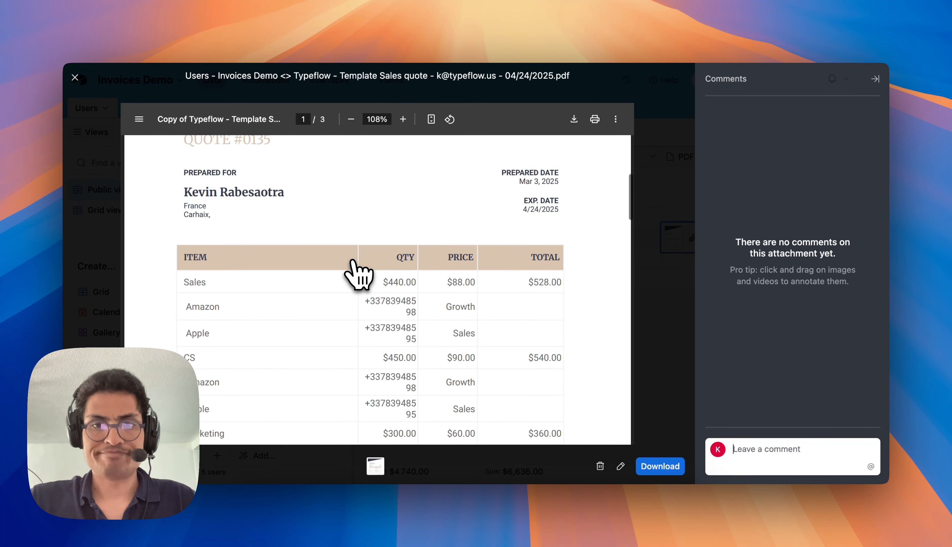
pyautogui.scroll(10, 353, 261)
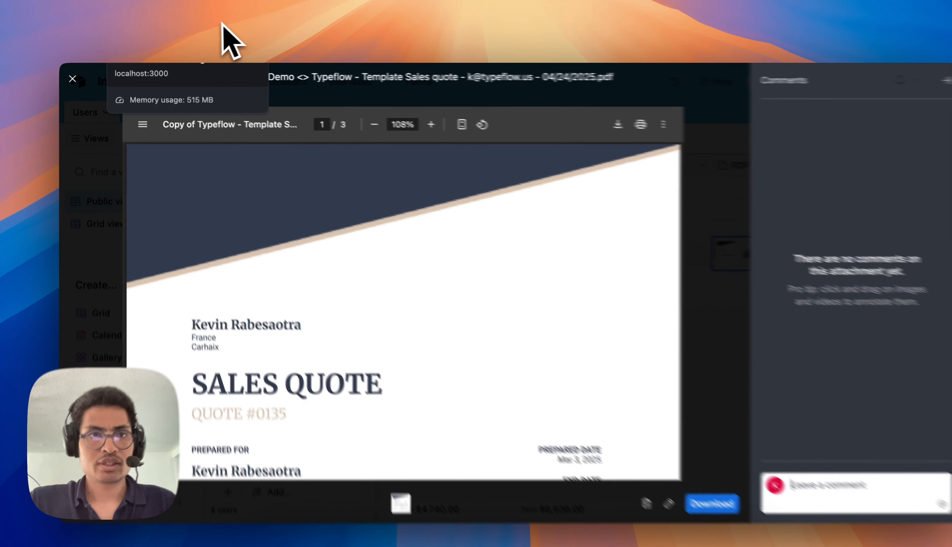
# Return to the Typeflow workflow, dismiss the success alert and copy the Classic Implementation URL.
pyautogui.click(207, 28)
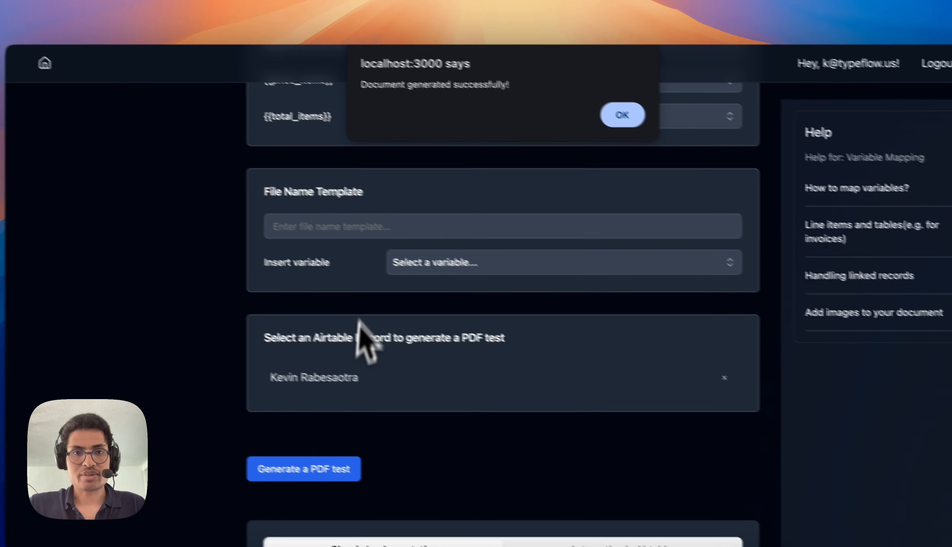
pyautogui.click(620, 117)
pyautogui.scroll(-10, 276, 453)
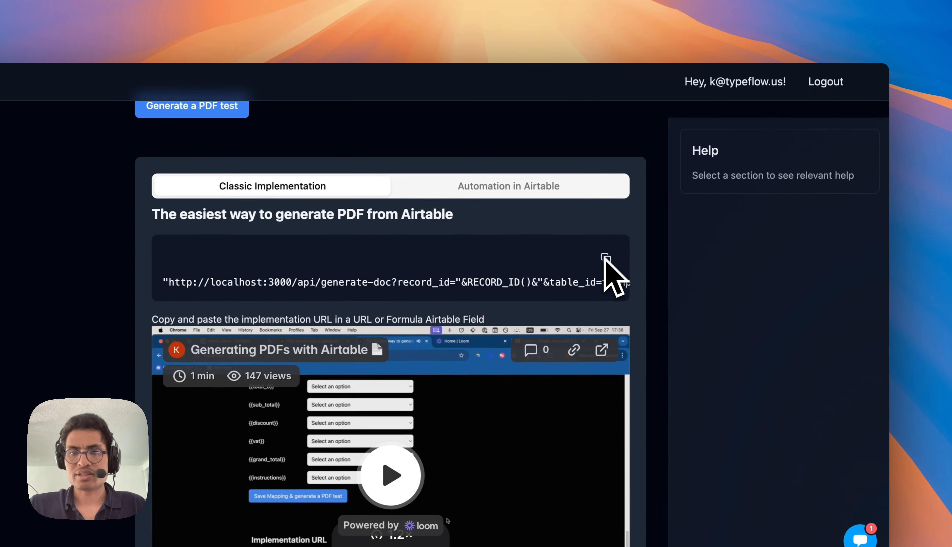
pyautogui.click(645, 233)
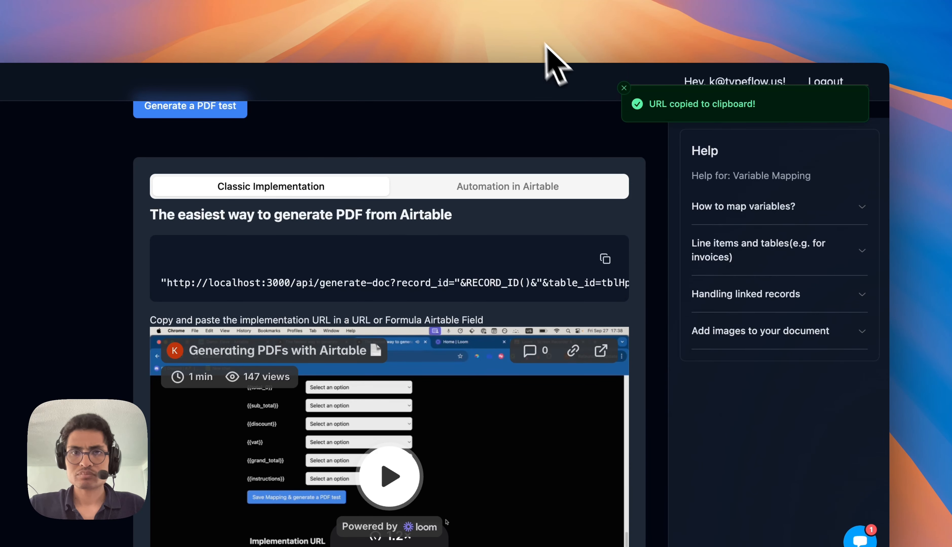
# In Airtable's Users table, create a Button field with the Open URL action and the copied implementation URL as its formula.
pyautogui.click(526, 22)
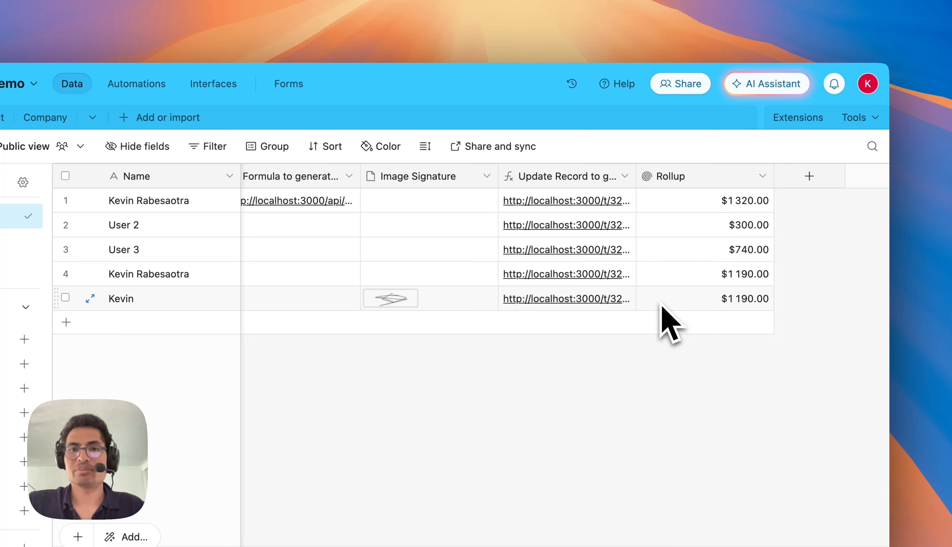
pyautogui.click(808, 176)
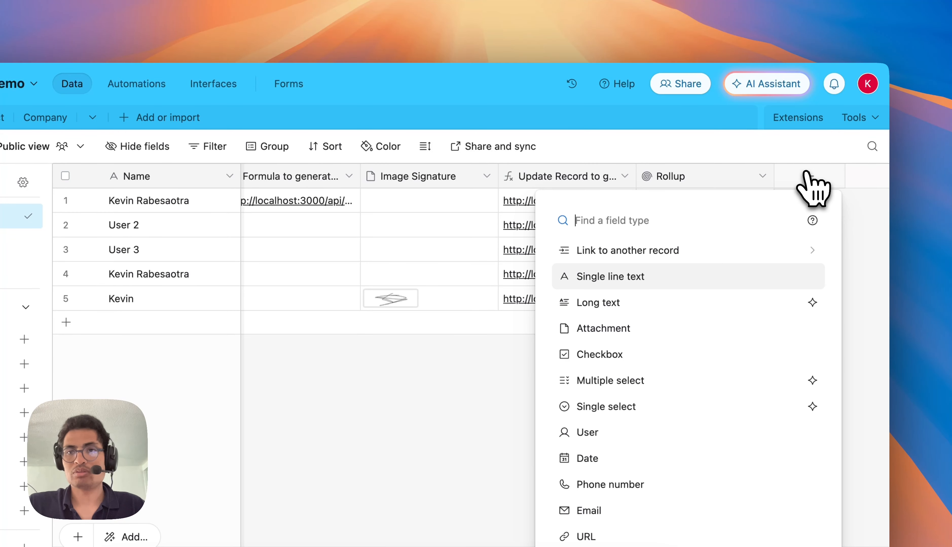
pyautogui.write('Button')
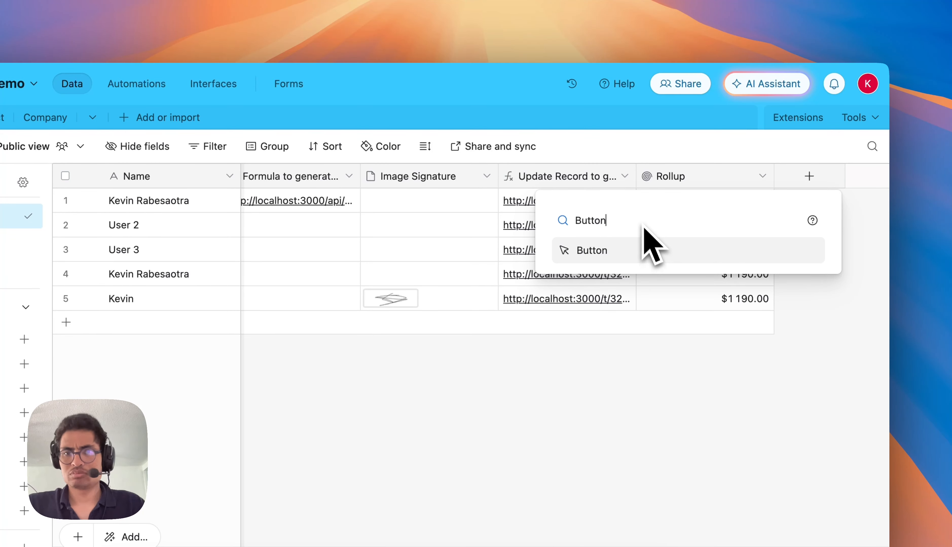
pyautogui.click(638, 252)
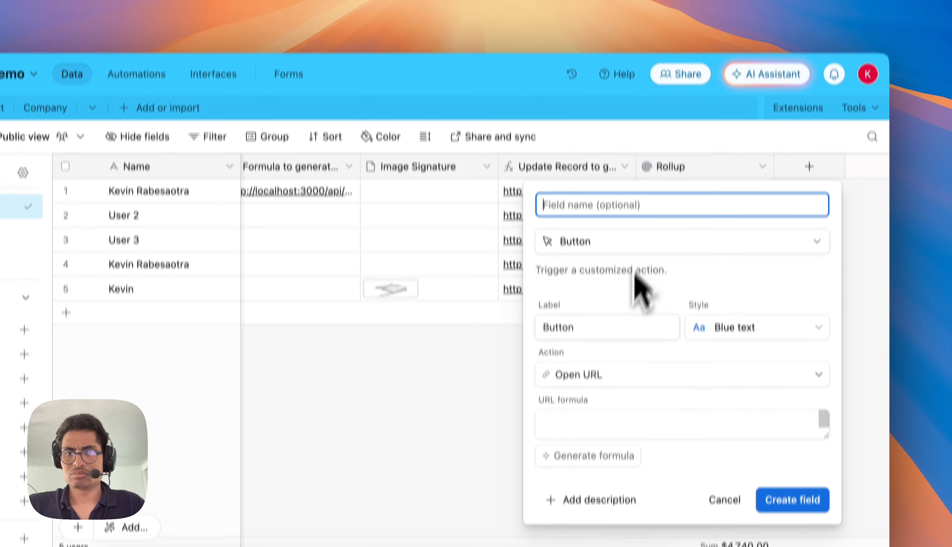
pyautogui.click(612, 437)
pyautogui.hotkey('ctrl', 'v')
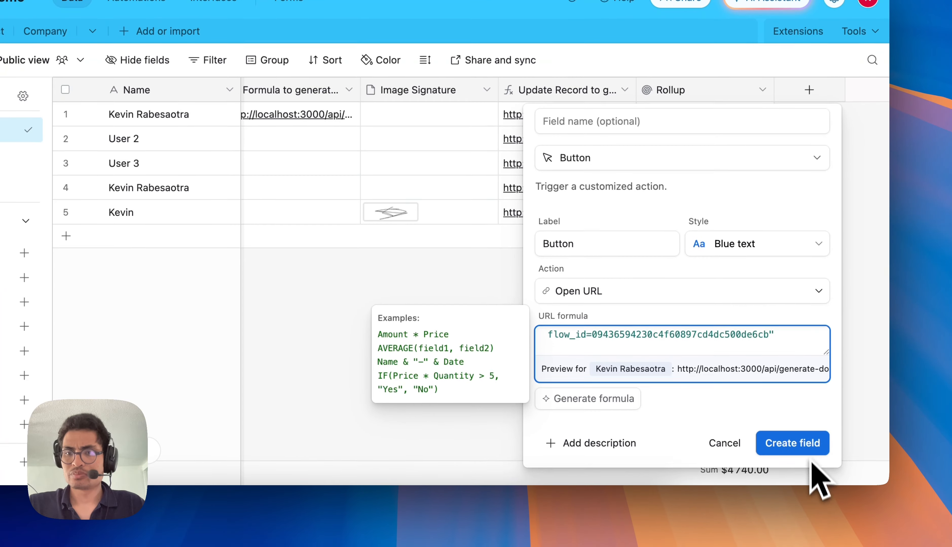
pyautogui.click(808, 502)
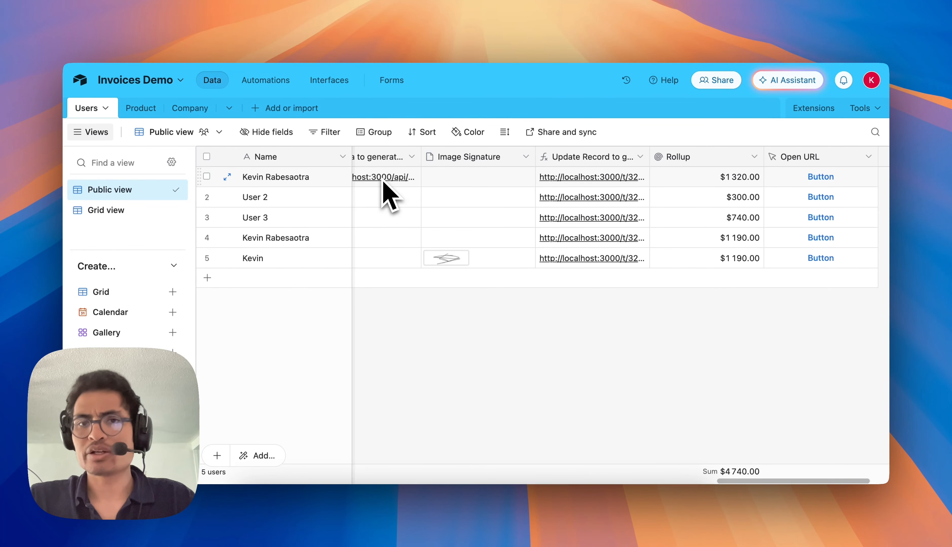
# Generate a PDF for the first Users record with its new Open URL button and review the quote.
pyautogui.click(829, 239)
pyautogui.scroll(-5, 308, 434)
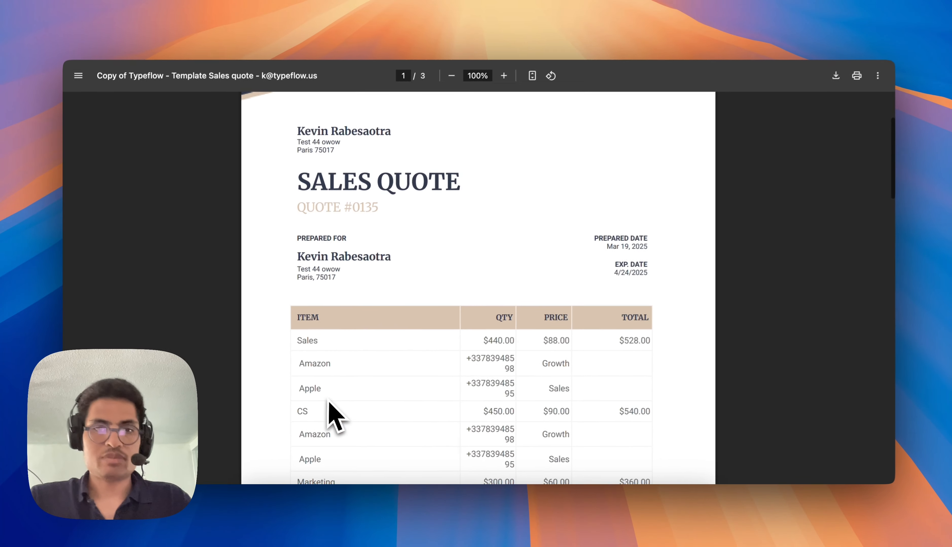
pyautogui.scroll(-4, 332, 415)
pyautogui.scroll(3, 333, 416)
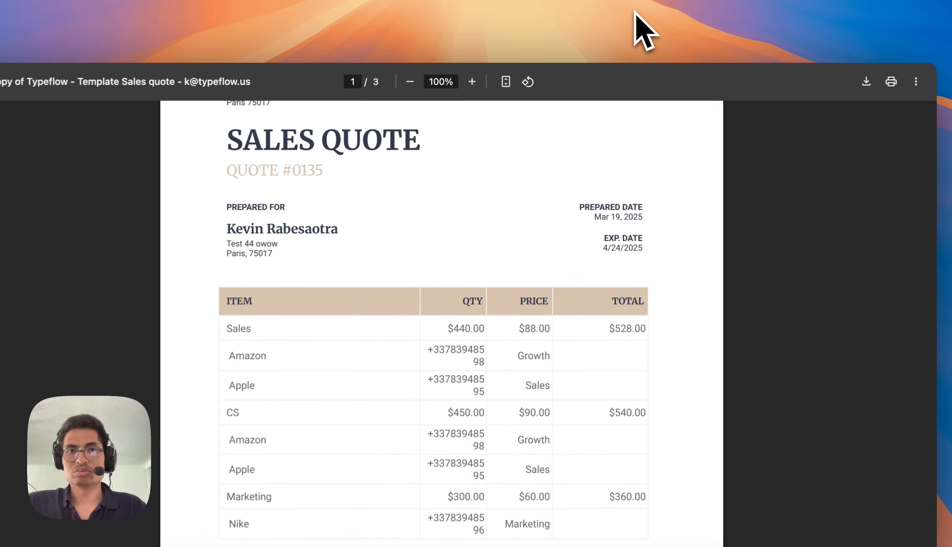
# Return to the Users table and check the PDF File field for the newly generated attachment.
pyautogui.click(636, 21)
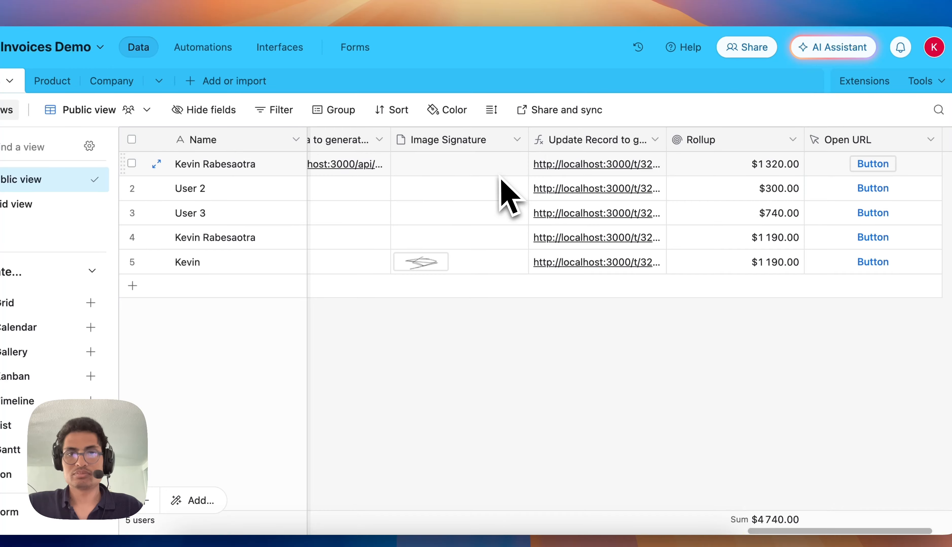
pyautogui.hscroll(-10, 506, 191)
pyautogui.hscroll(-10, 502, 182)
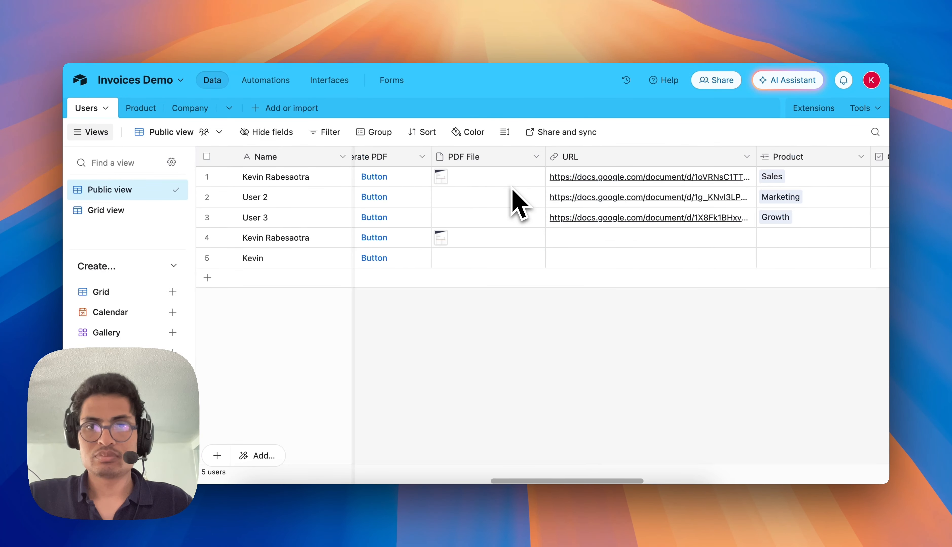
pyautogui.hscroll(-2, 518, 204)
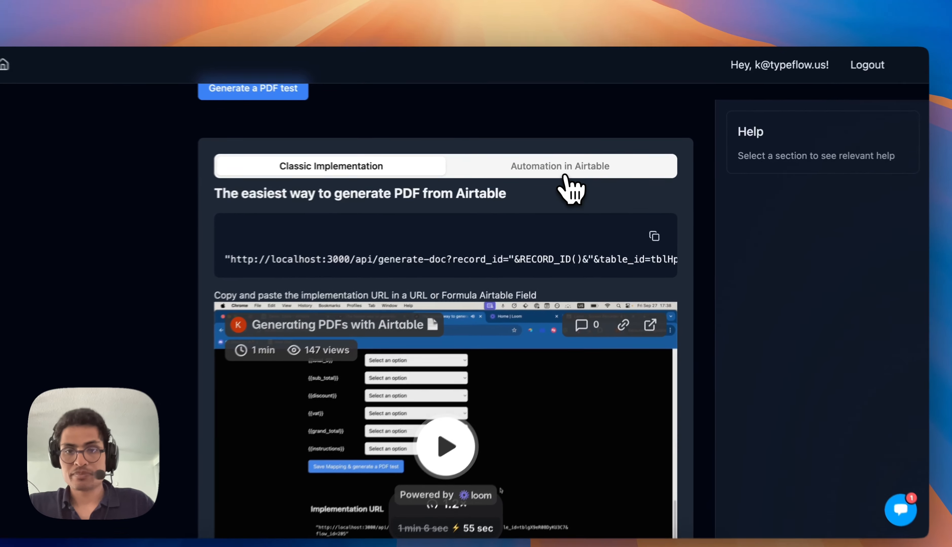
# Copy Typeflow's Automation in Airtable code, and open the Invoices Demo base's automations in Airtable.
pyautogui.click(576, 173)
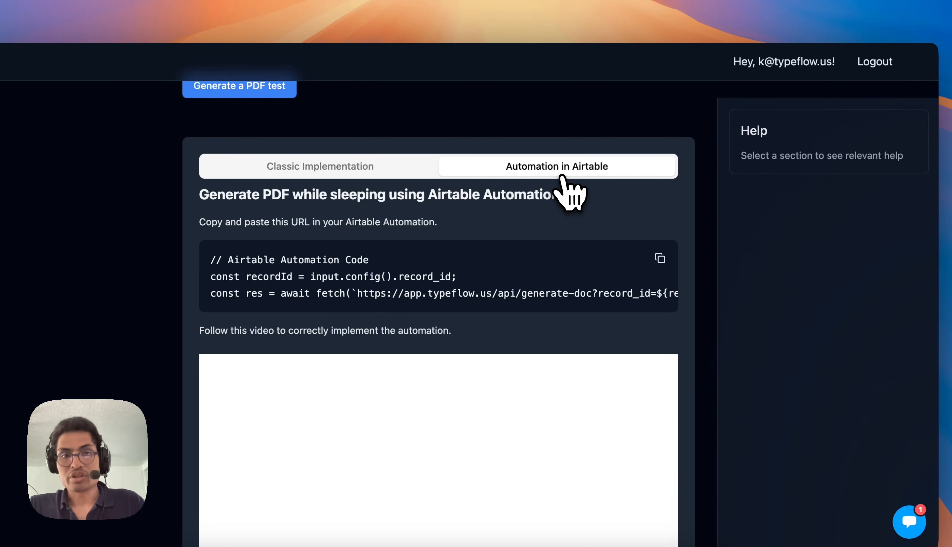
pyautogui.click(660, 265)
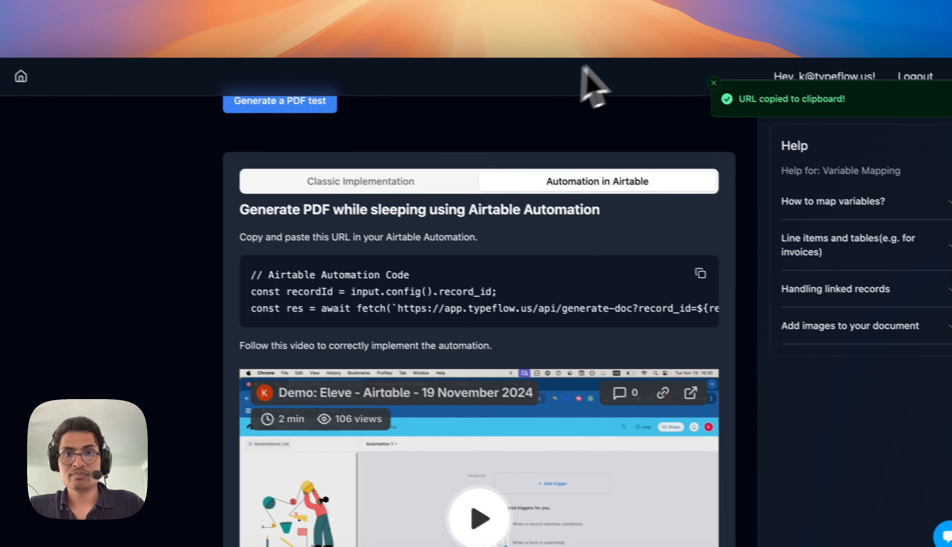
pyautogui.click(636, 18)
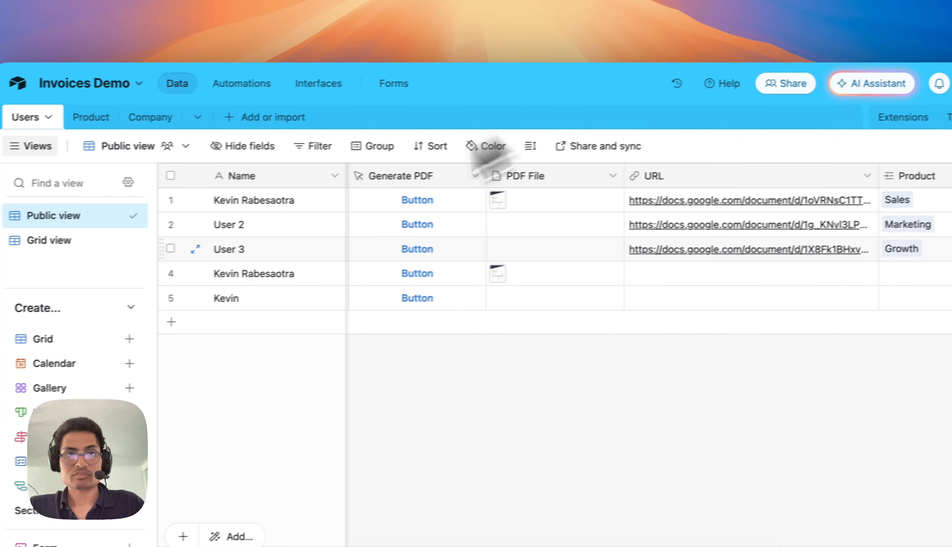
pyautogui.click(313, 73)
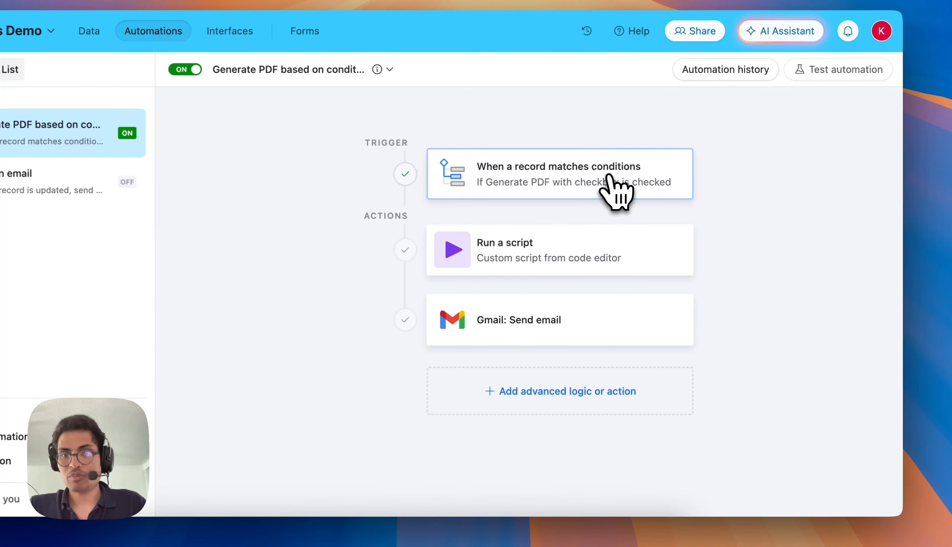
# Examine the Generate PDF automation's trigger, including its table, its checkbox condition and the test results.
pyautogui.click(648, 212)
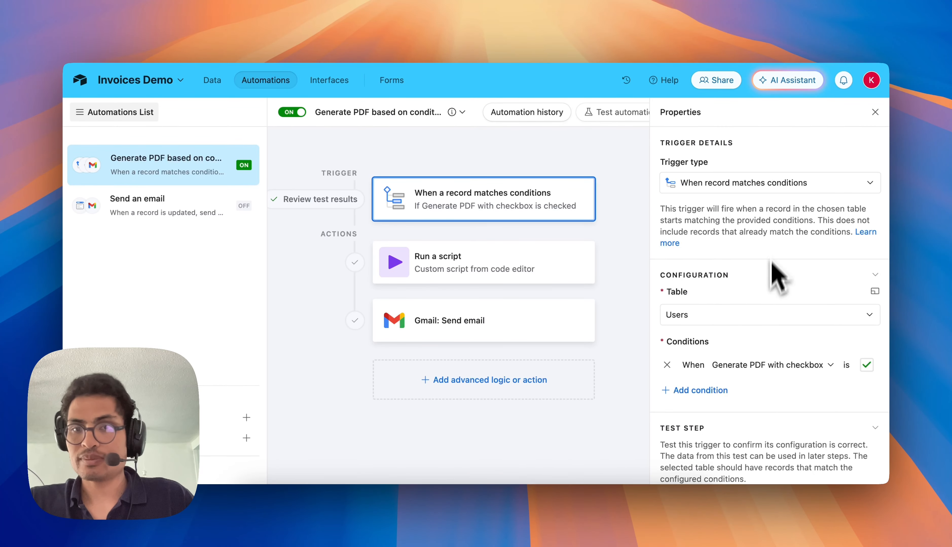
pyautogui.scroll(-2, 774, 249)
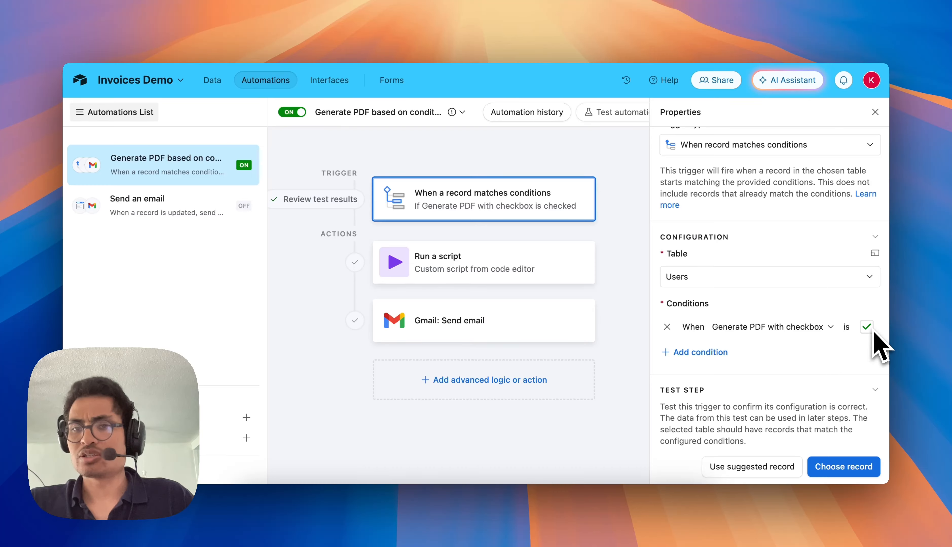
pyautogui.scroll(-3, 854, 351)
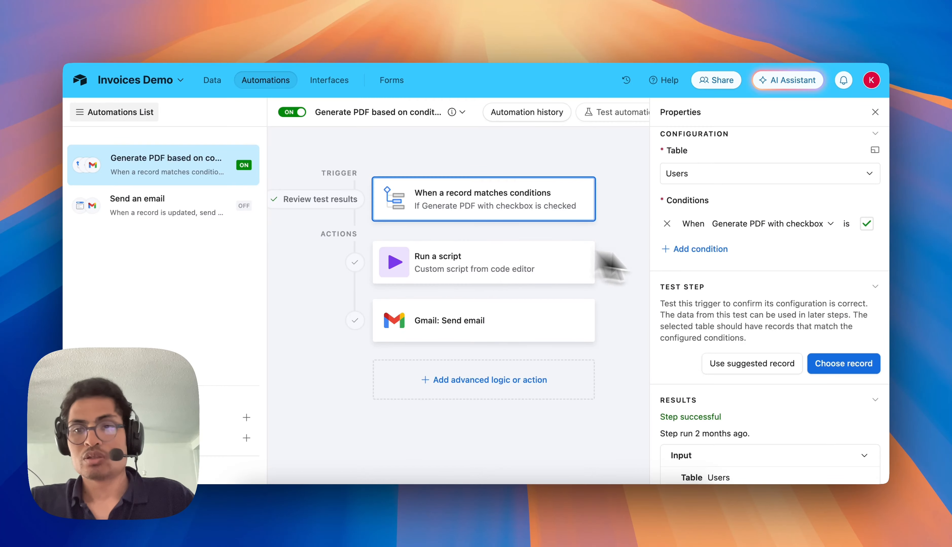
pyautogui.scroll(-4, 790, 313)
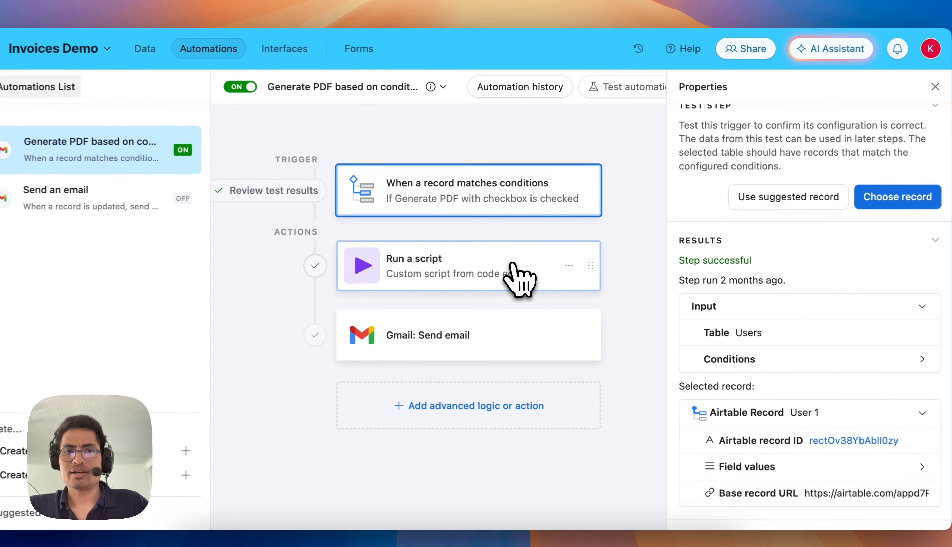
# Replace all code in the automation's Run a script action with the copied Typeflow automation code.
pyautogui.click(520, 261)
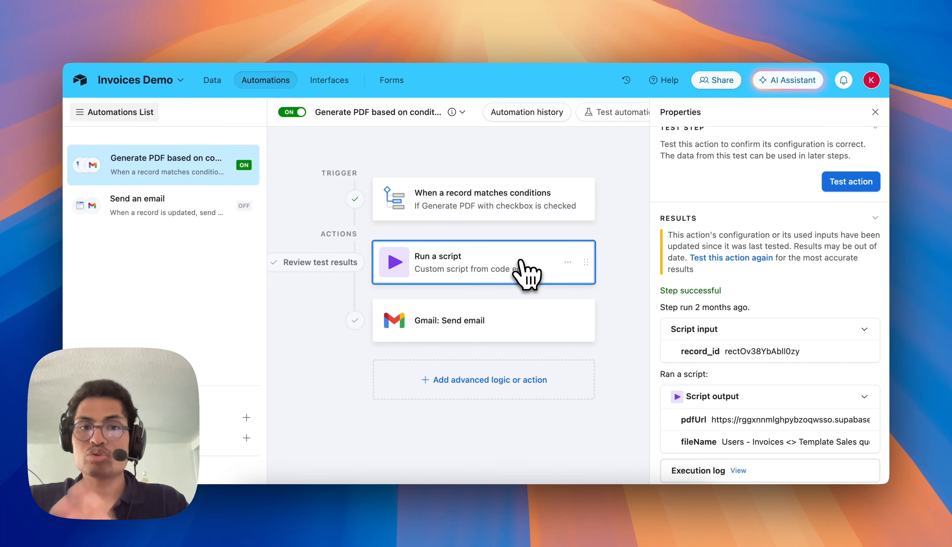
pyautogui.scroll(-1, 824, 361)
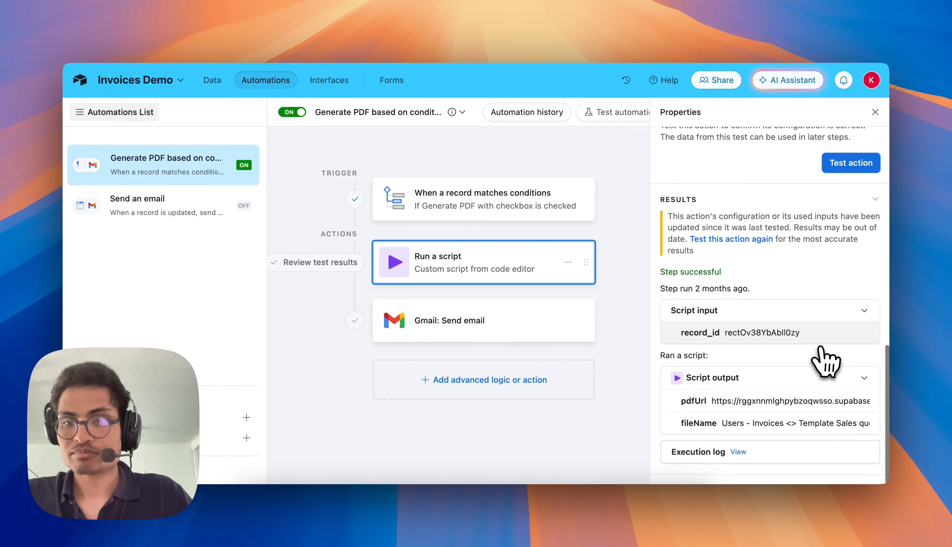
pyautogui.scroll(2, 826, 362)
pyautogui.scroll(7, 825, 358)
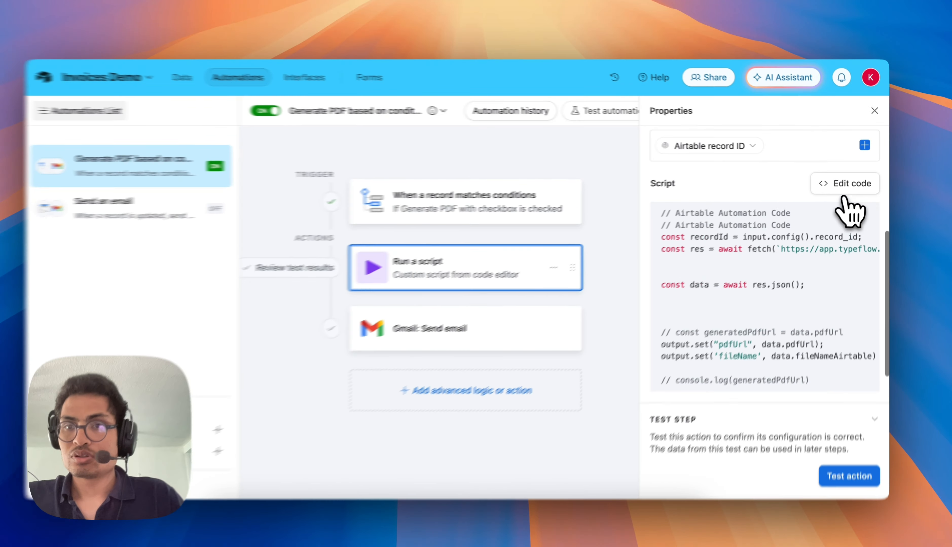
pyautogui.click(844, 191)
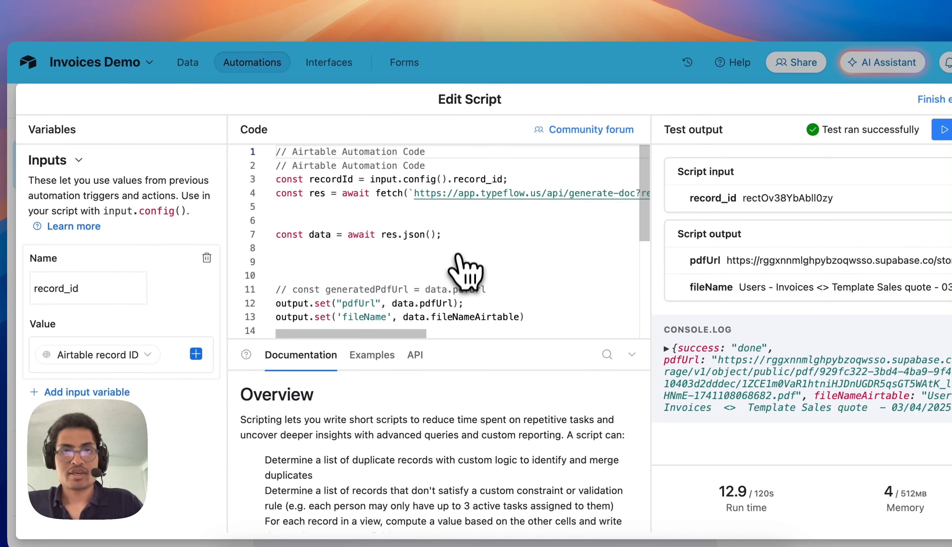
pyautogui.click(506, 281)
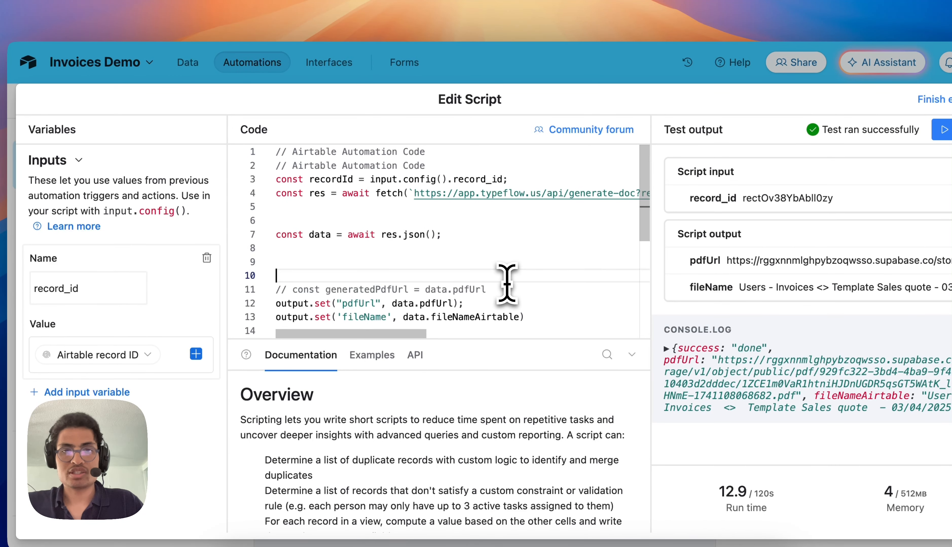
pyautogui.hotkey('ctrl', 'a')
pyautogui.press('BackSpace')
pyautogui.hotkey('ctrl', 'v')
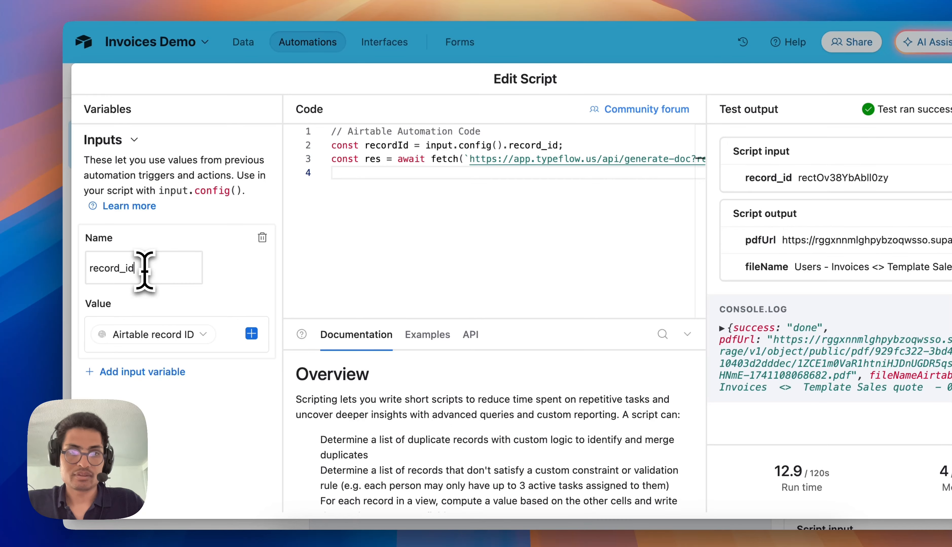
# Check the script's record_id input variable, finish editing the script, and apply the unpublished changes to the live automation.
pyautogui.doubleClick(145, 271)
pyautogui.click(167, 272)
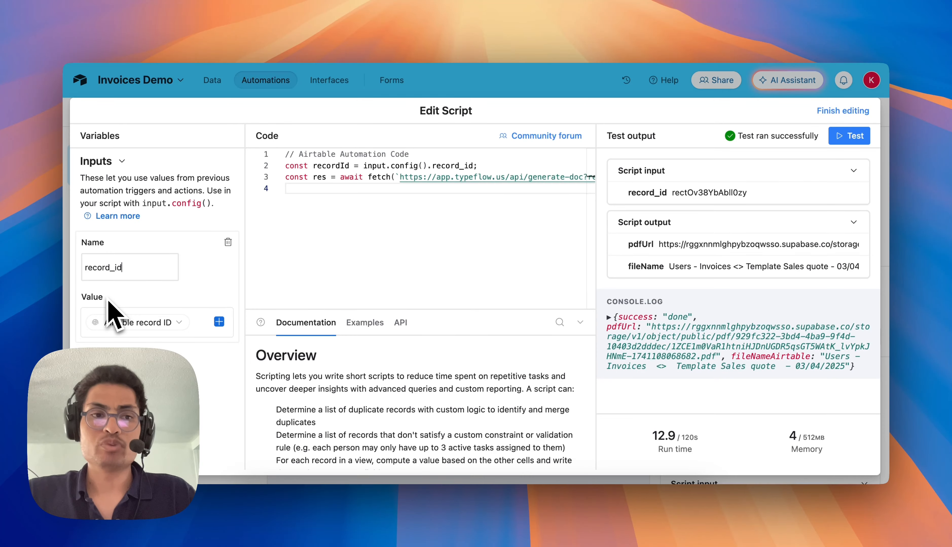
pyautogui.moveTo(116, 328)
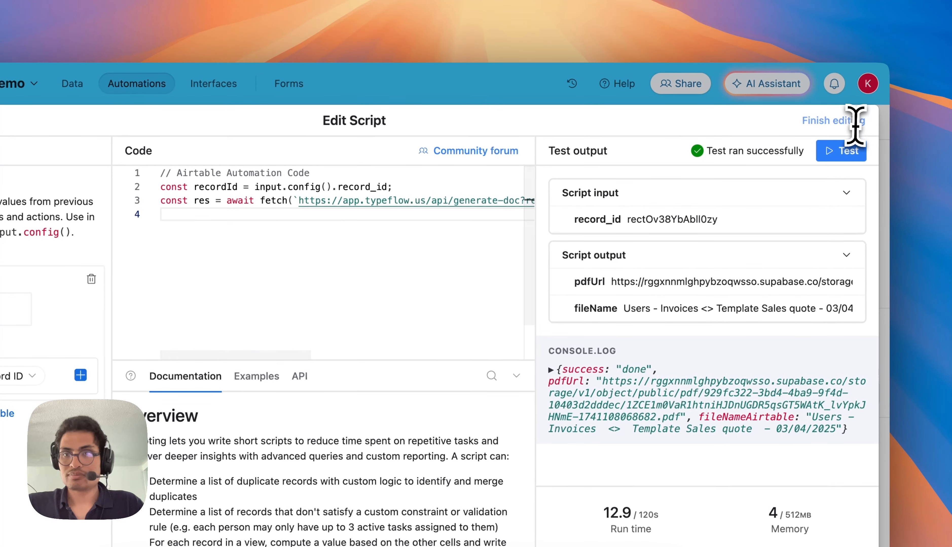
pyautogui.click(842, 121)
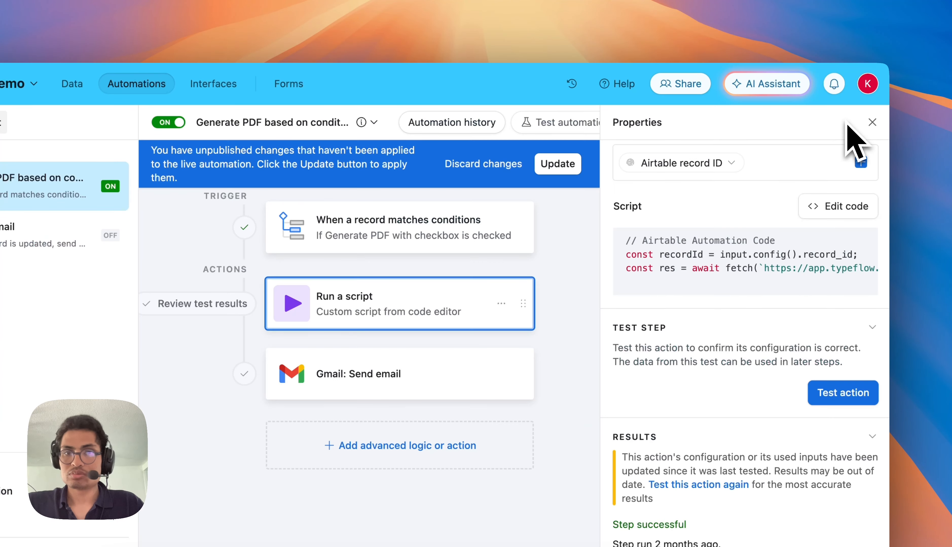
pyautogui.click(617, 163)
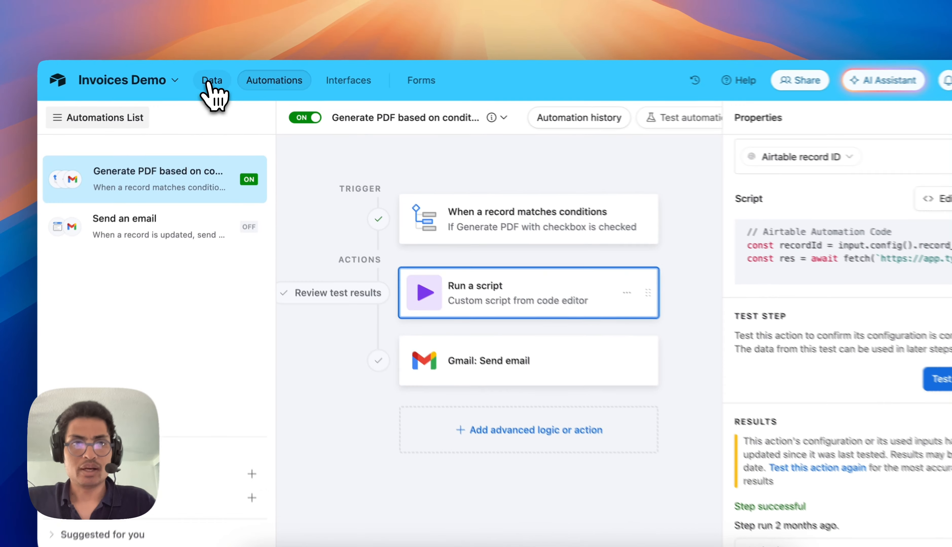
# Return to the Users table and tick the Generate PDF checkbox field for User 2 to trigger the automation.
pyautogui.click(211, 80)
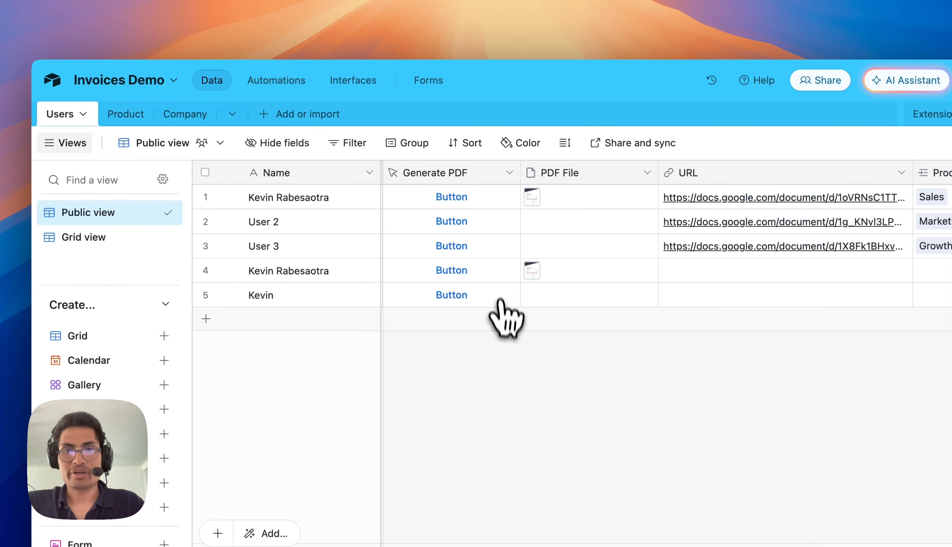
pyautogui.hscroll(10, 489, 276)
pyautogui.hscroll(-10, 519, 247)
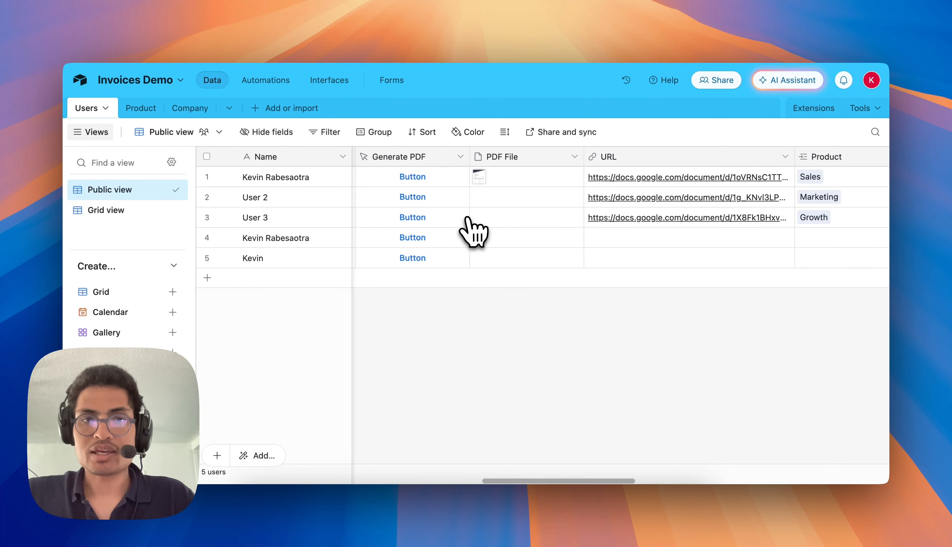
pyautogui.hscroll(10, 474, 232)
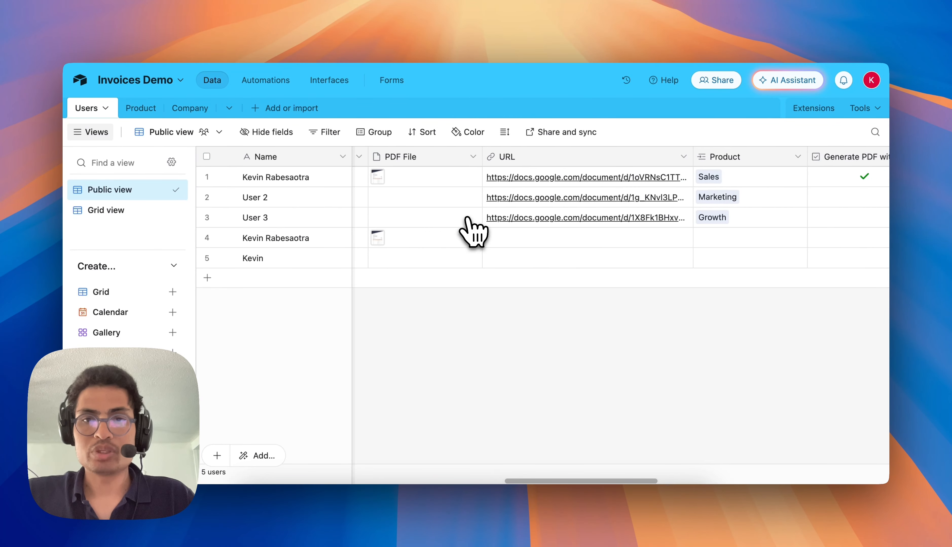
pyautogui.click(471, 196)
# Open the PDF attachment in User 2's PDF File field and examine the sales quote's items, terms and signature section.
pyautogui.hscroll(-10, 483, 212)
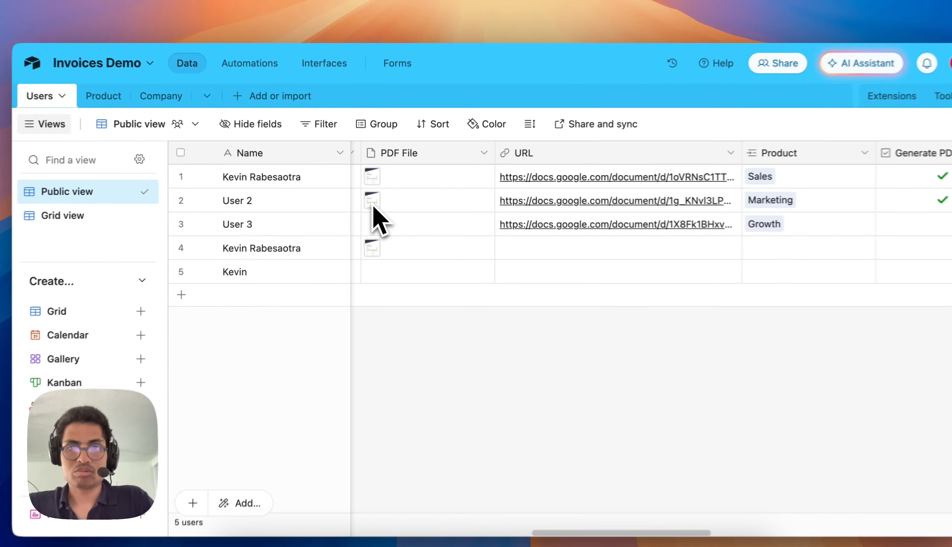
pyautogui.click(374, 207)
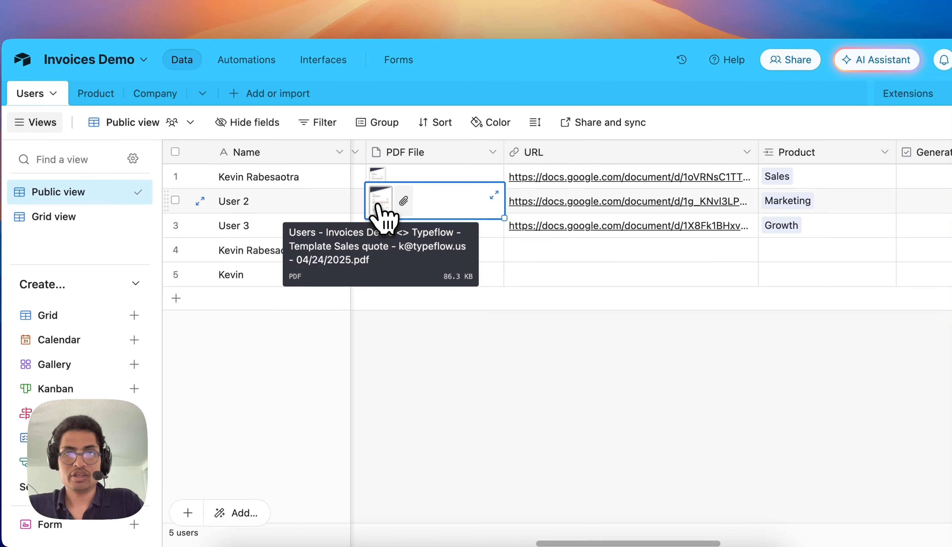
pyautogui.click(374, 204)
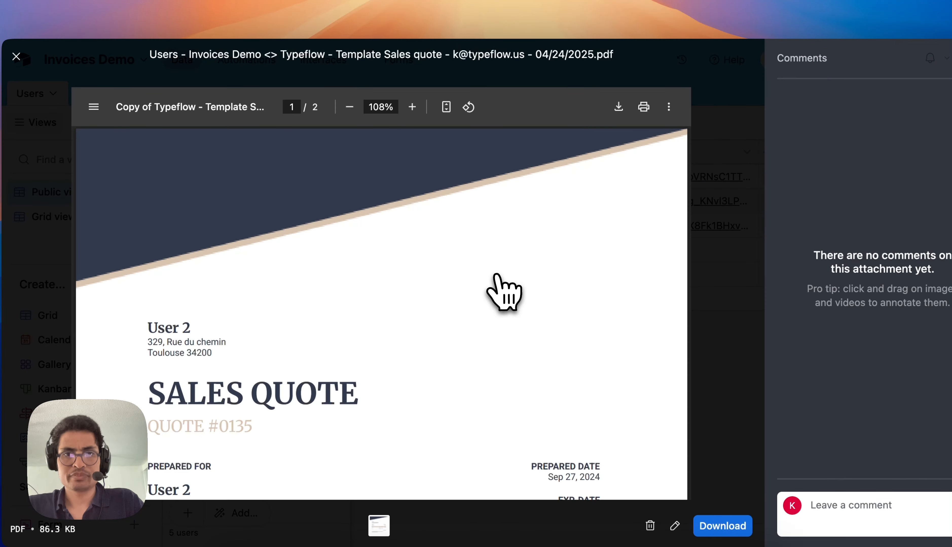
pyautogui.scroll(-10, 495, 276)
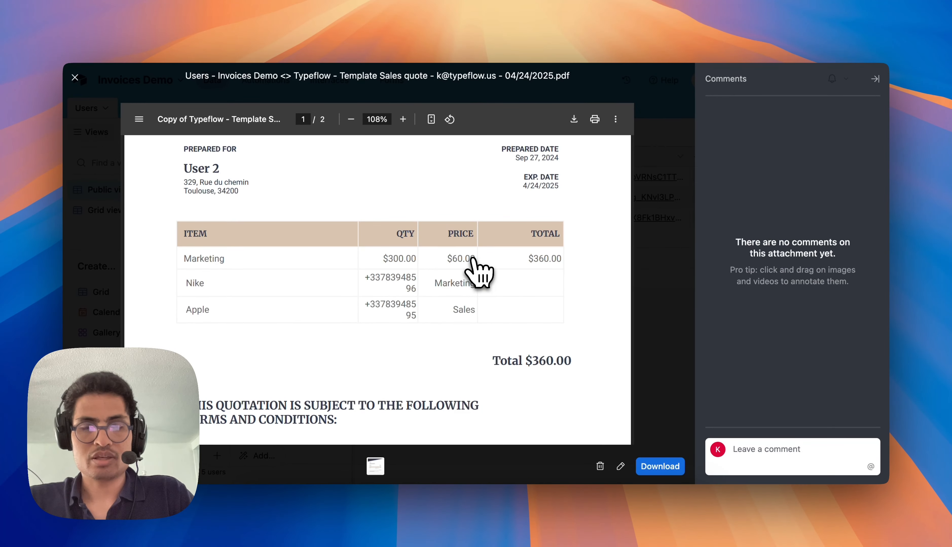
pyautogui.scroll(-5, 495, 275)
pyautogui.scroll(-20, 473, 259)
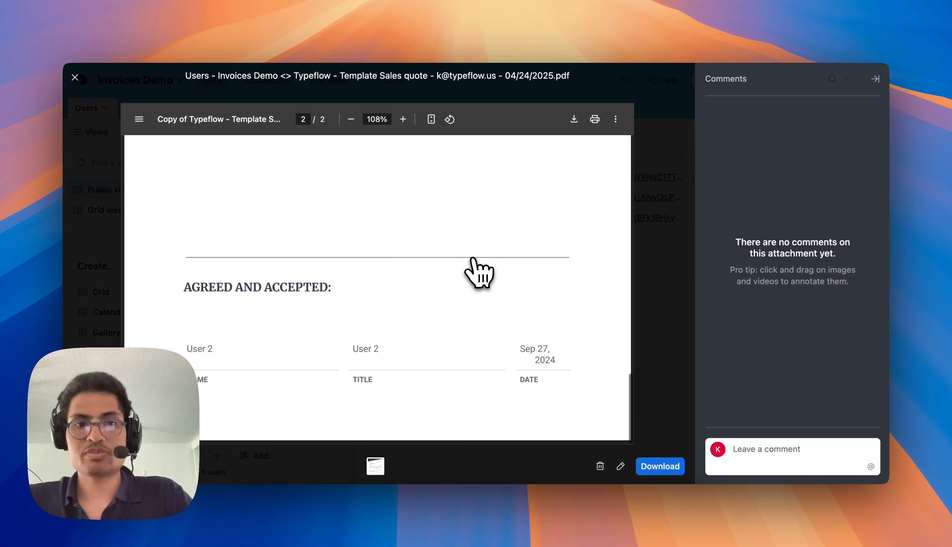
pyautogui.scroll(8, 473, 259)
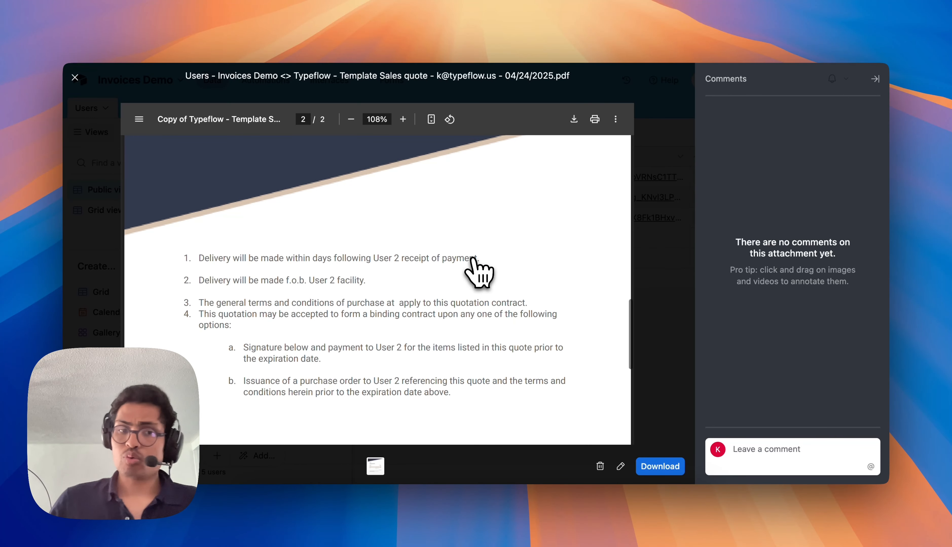